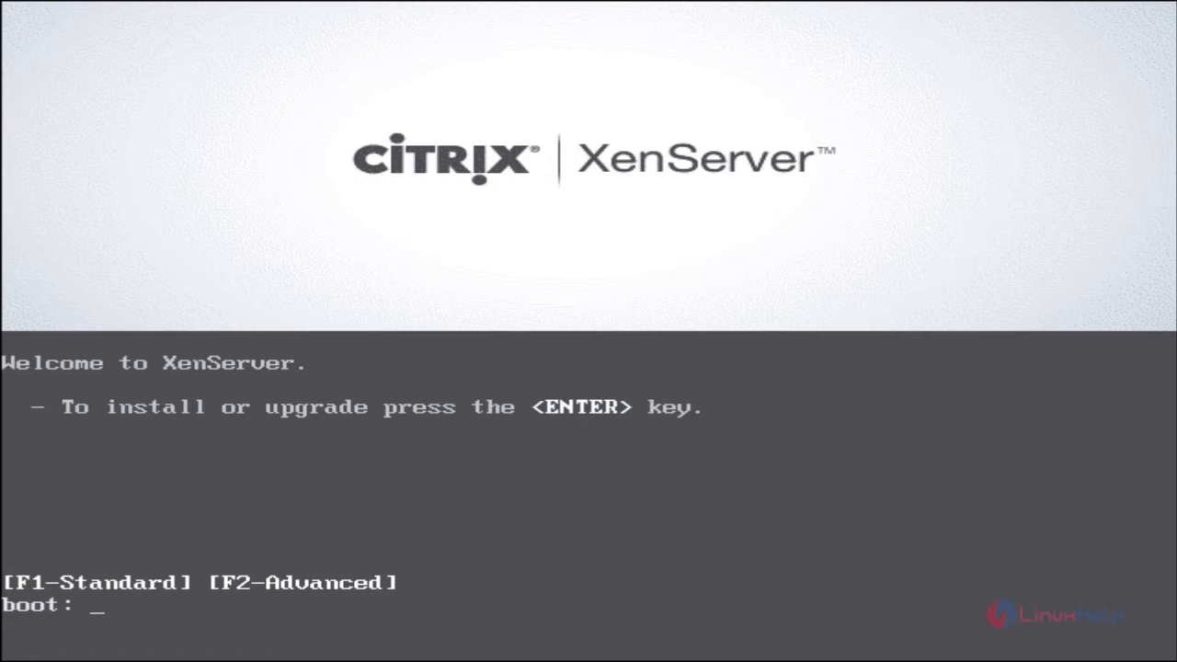
- Start the XenServer installer, keep the us keymap, and proceed past the welcome screen
key("Return")
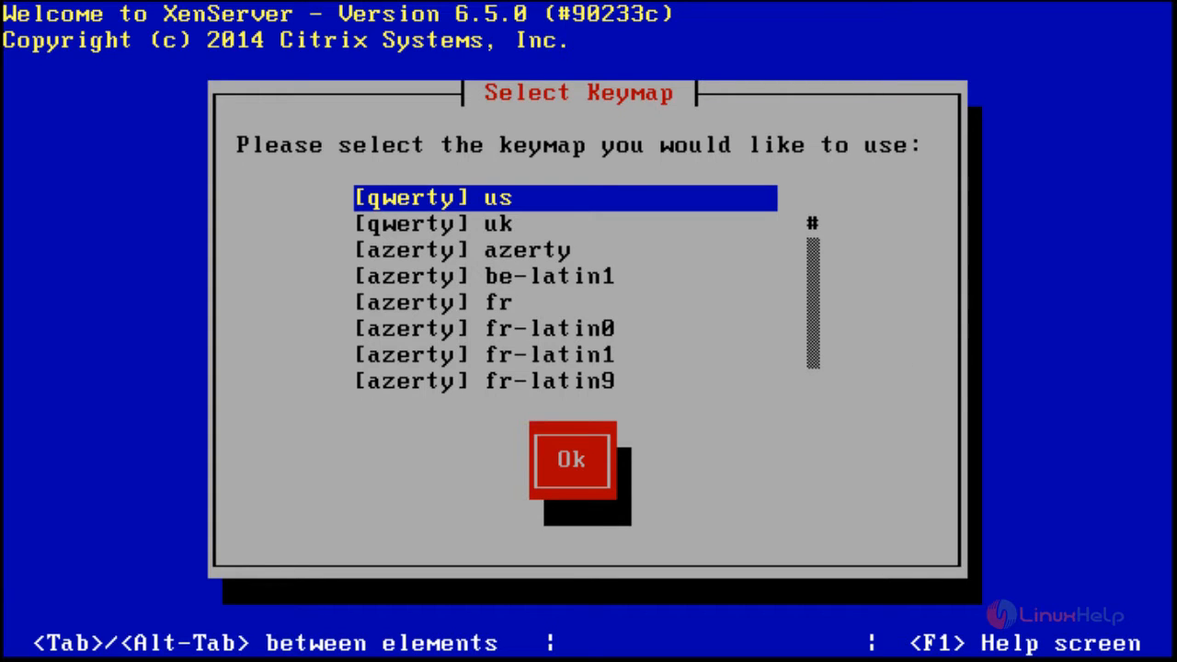
key("Return")
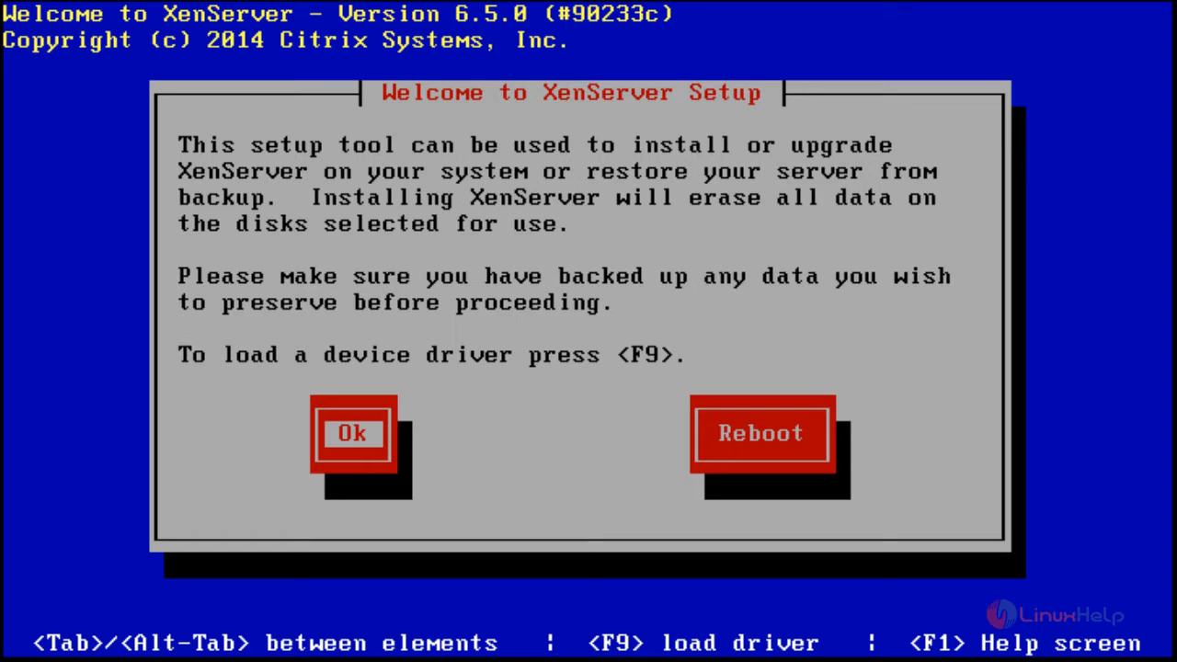
key("Return")
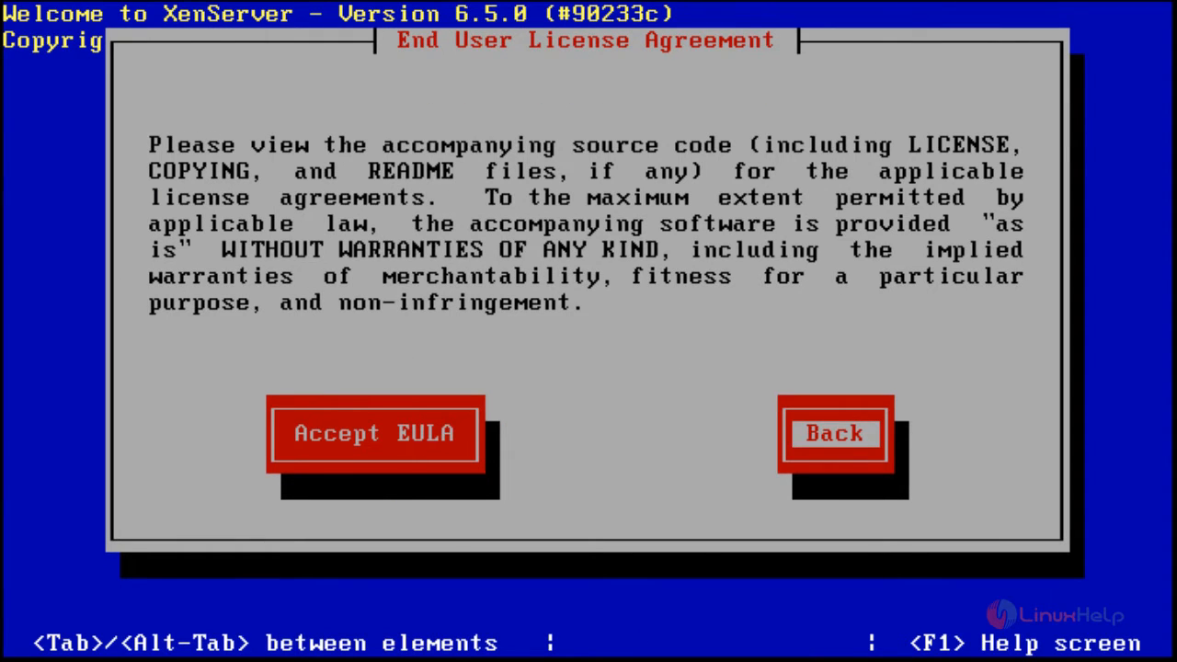
- Accept the EULA and continue past the hardware virtualization warning
key("Tab")
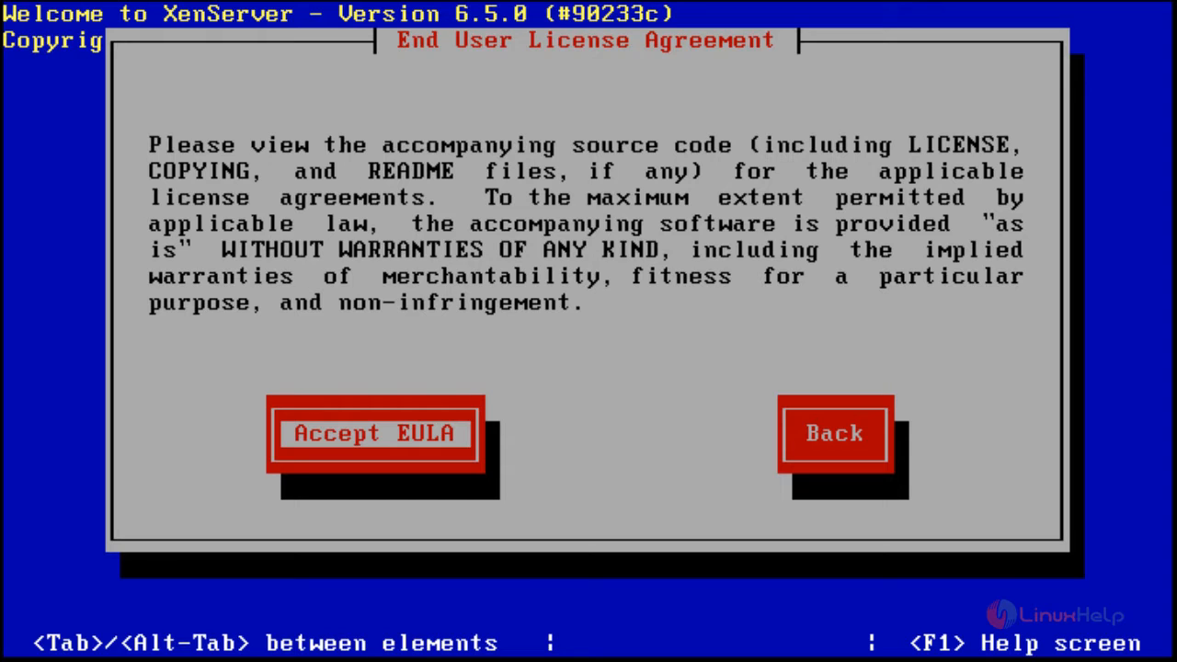
key("Return")
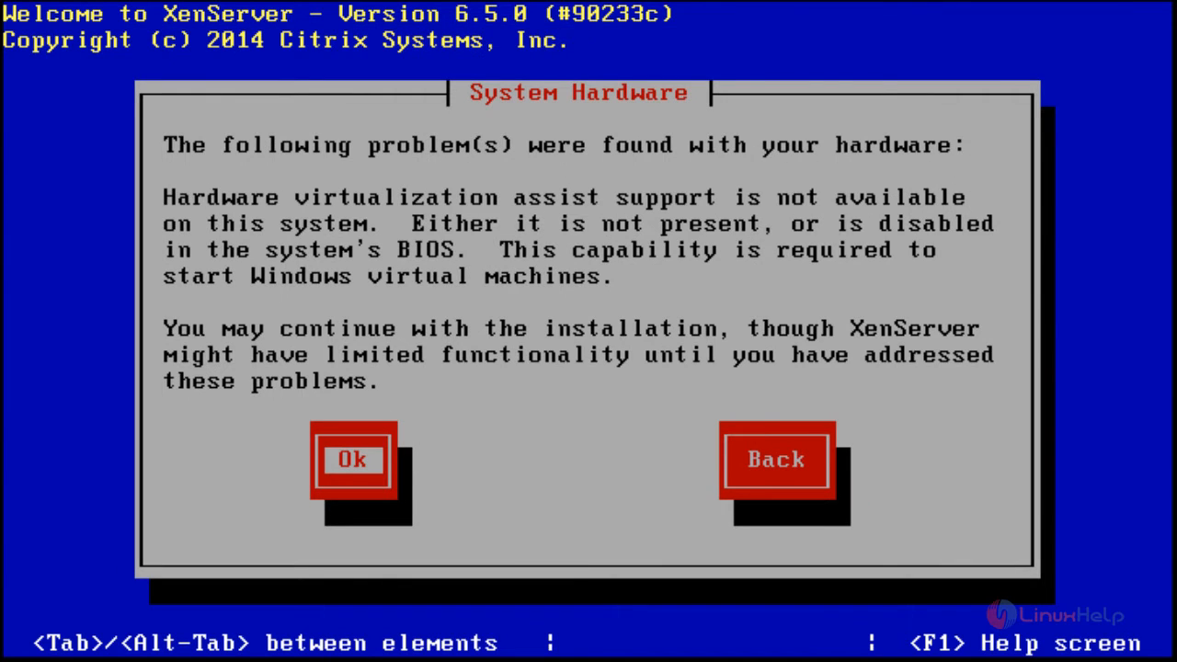
key("Return")
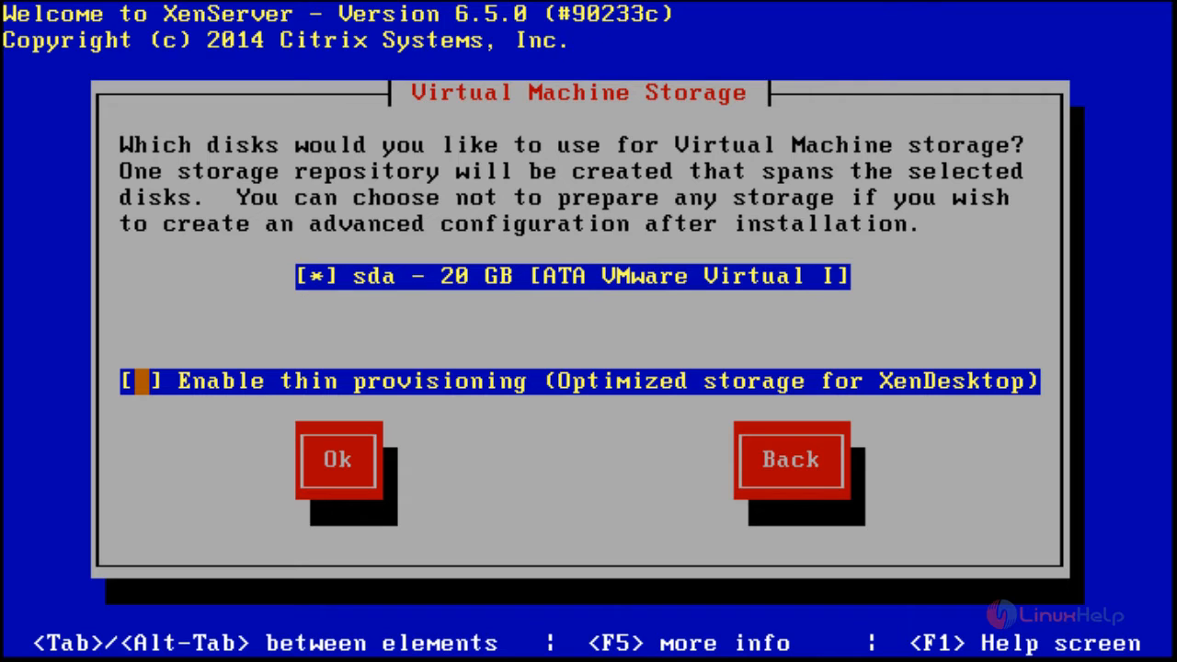
- Use disk sda for virtual machine storage with thin provisioning enabled
key("space")
key("Tab")
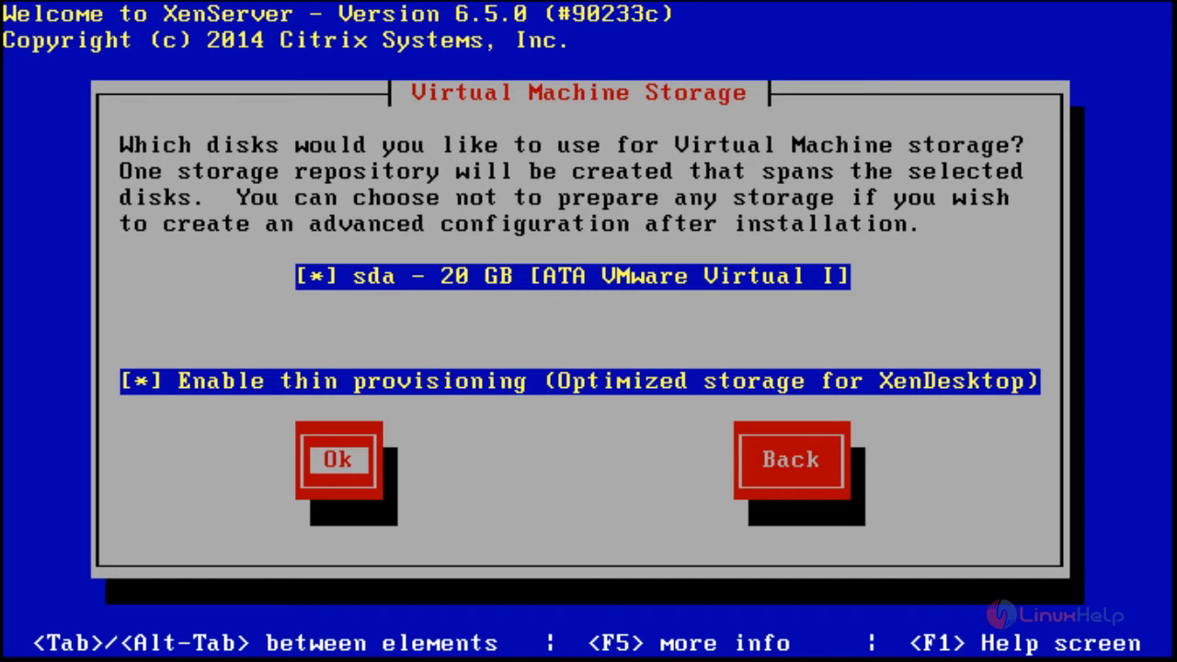
key("Return")
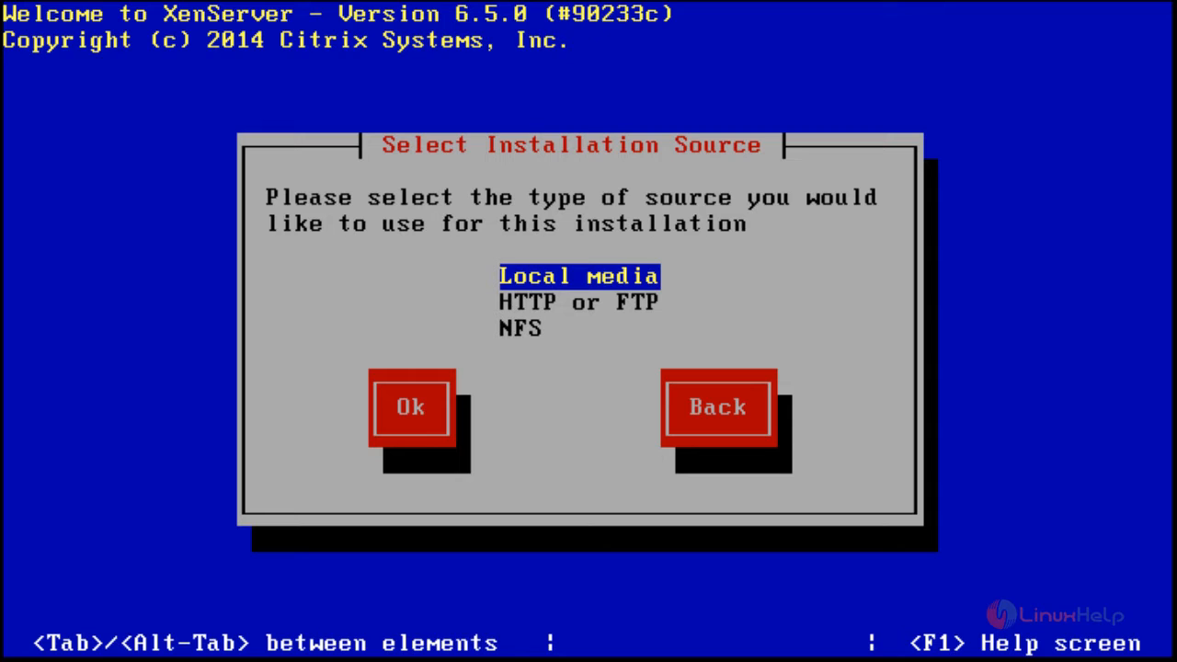
- Choose Local media as the installation source and decline installing supplemental packs
key("Tab")
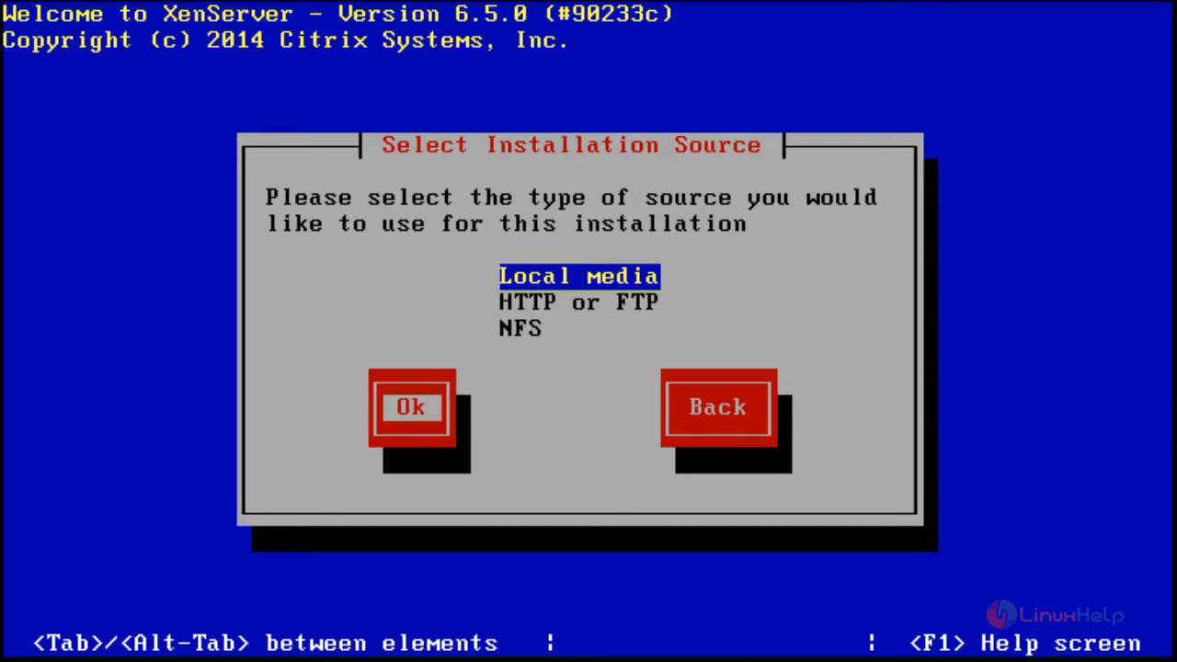
key("Return")
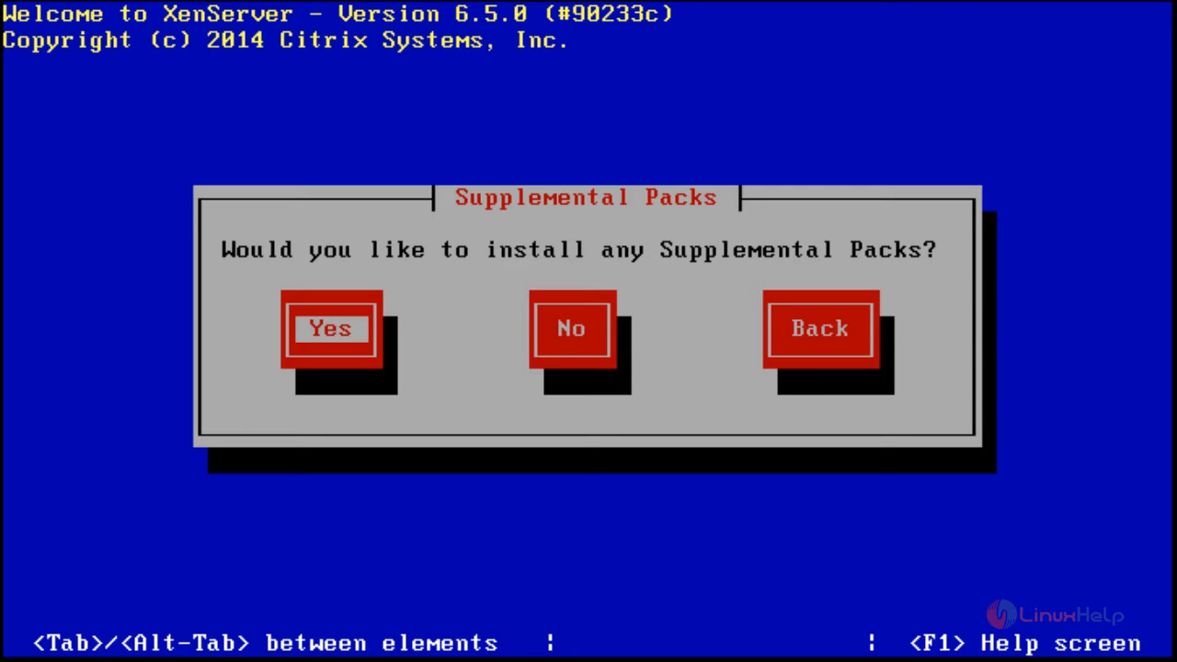
key("Tab")
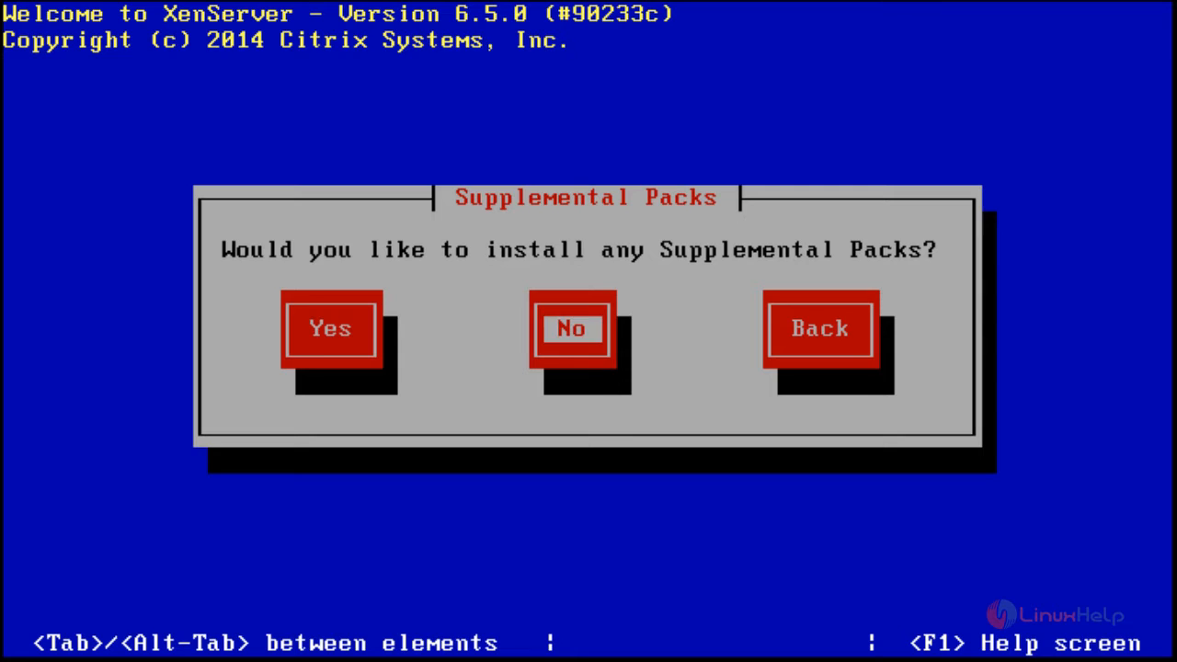
key("Return")
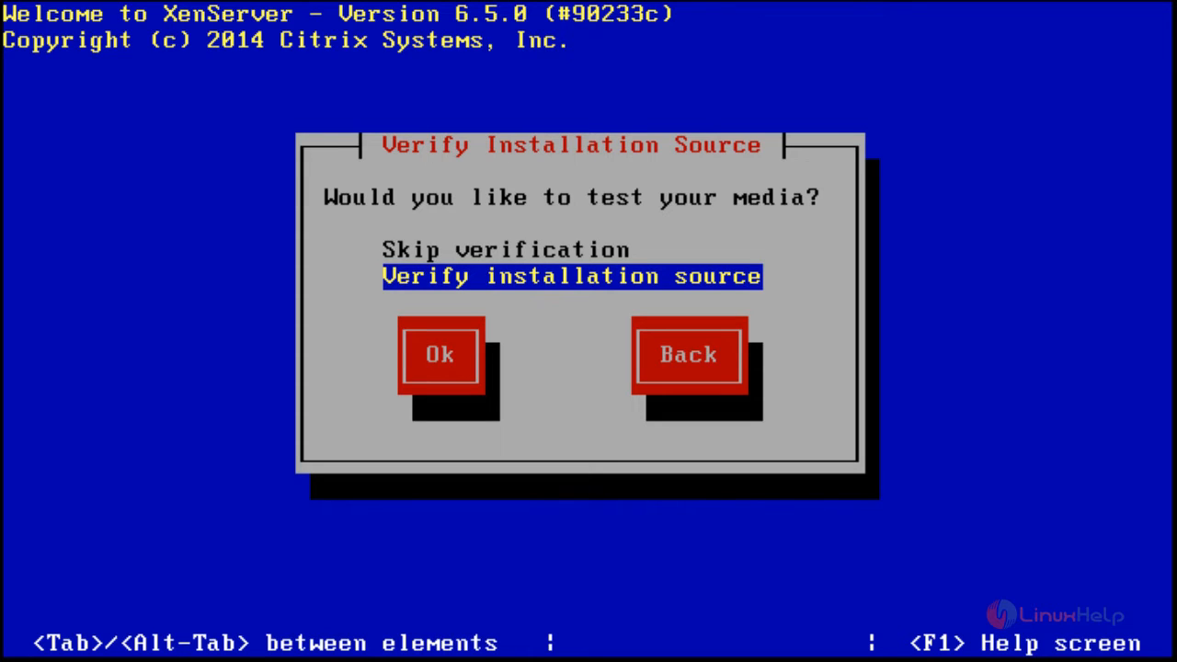
- Skip installation source verification, then enter and confirm the root account password
key("Up")
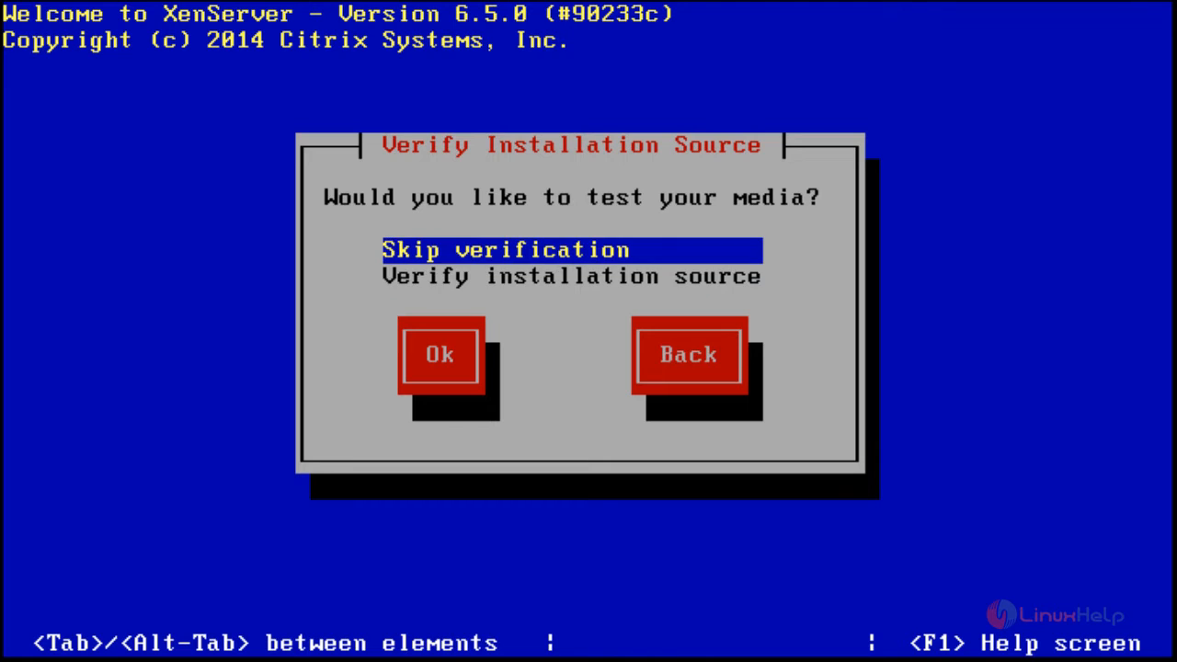
key("Tab")
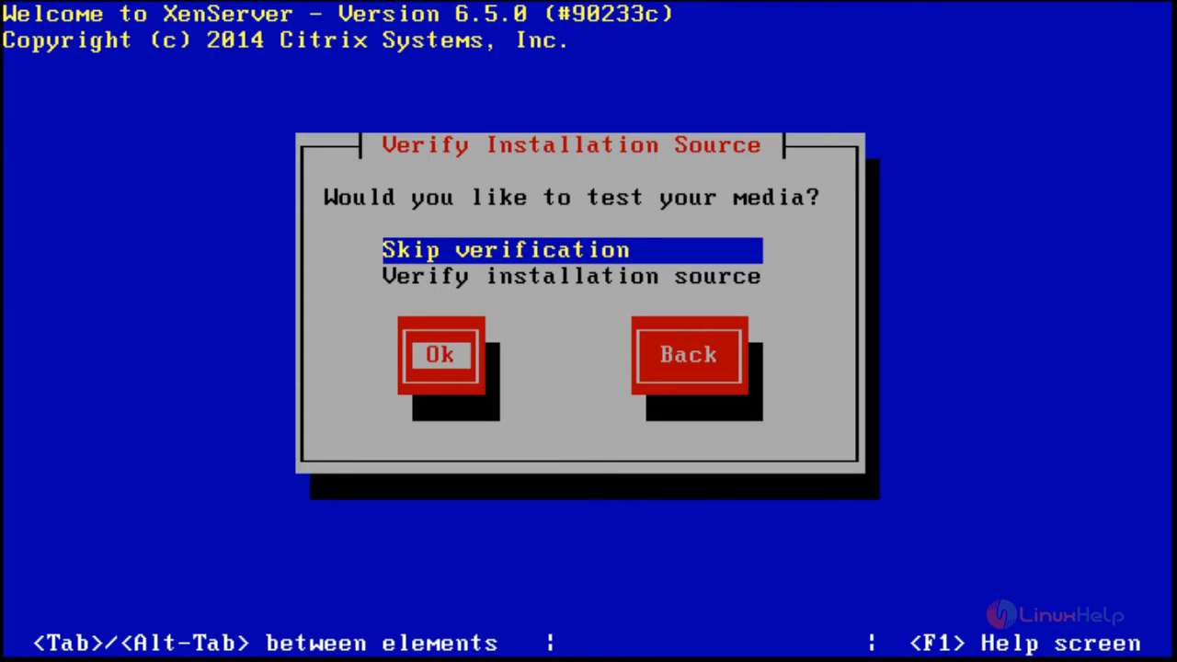
key("Return")
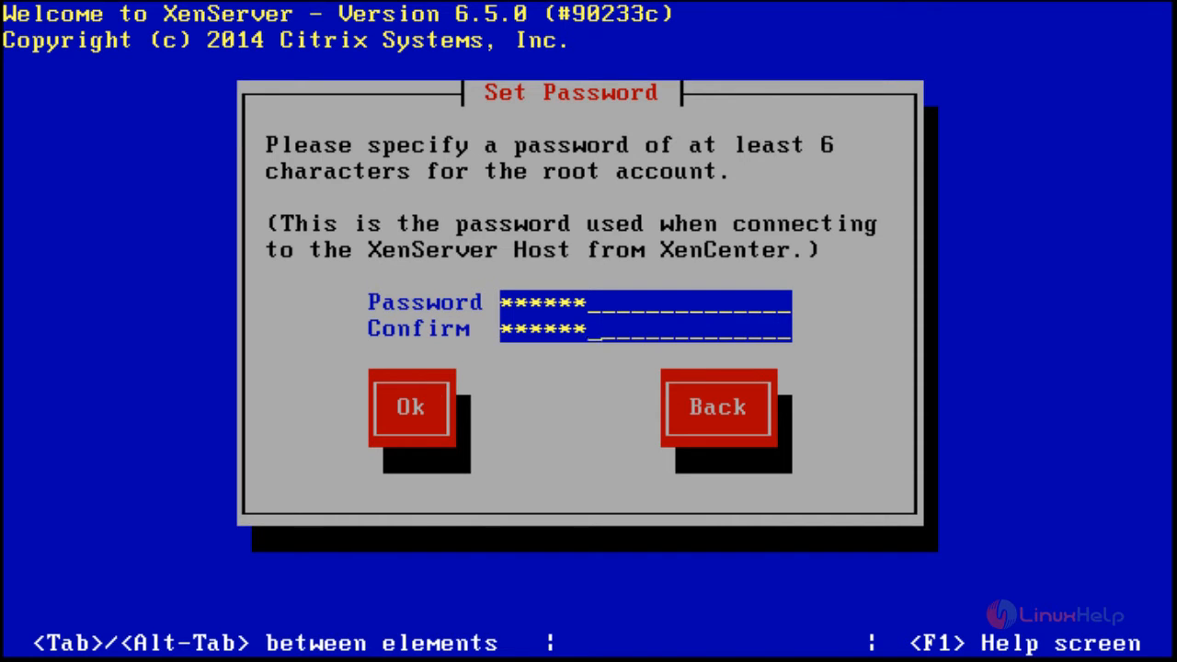
key("Tab")
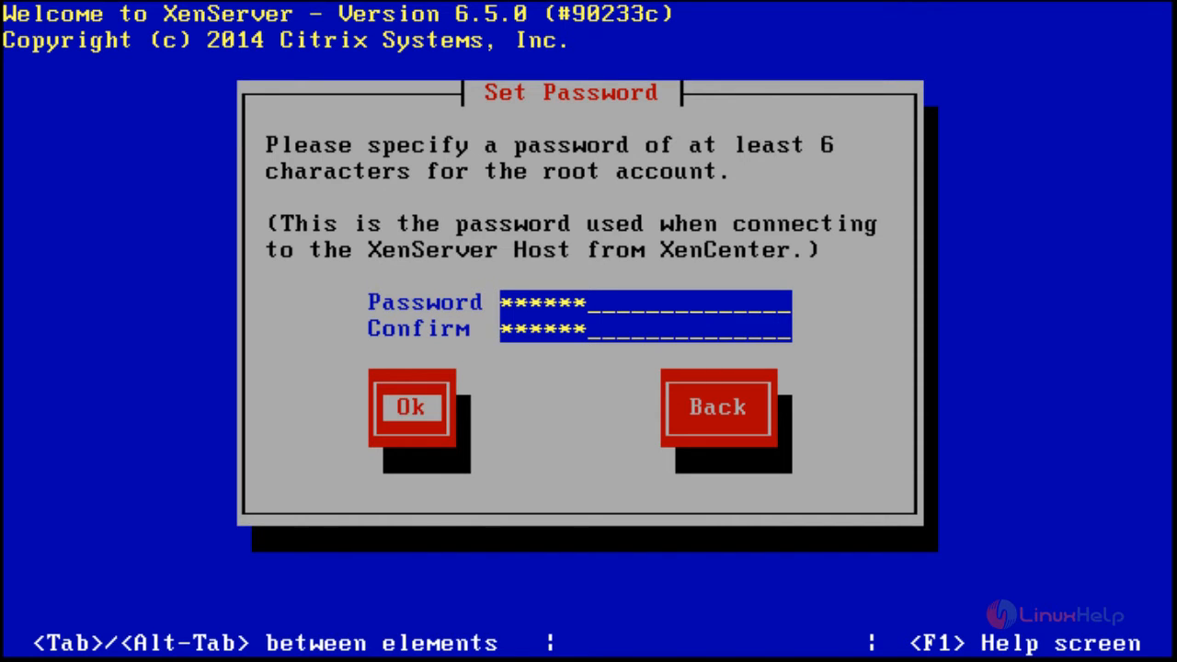
key("Return")
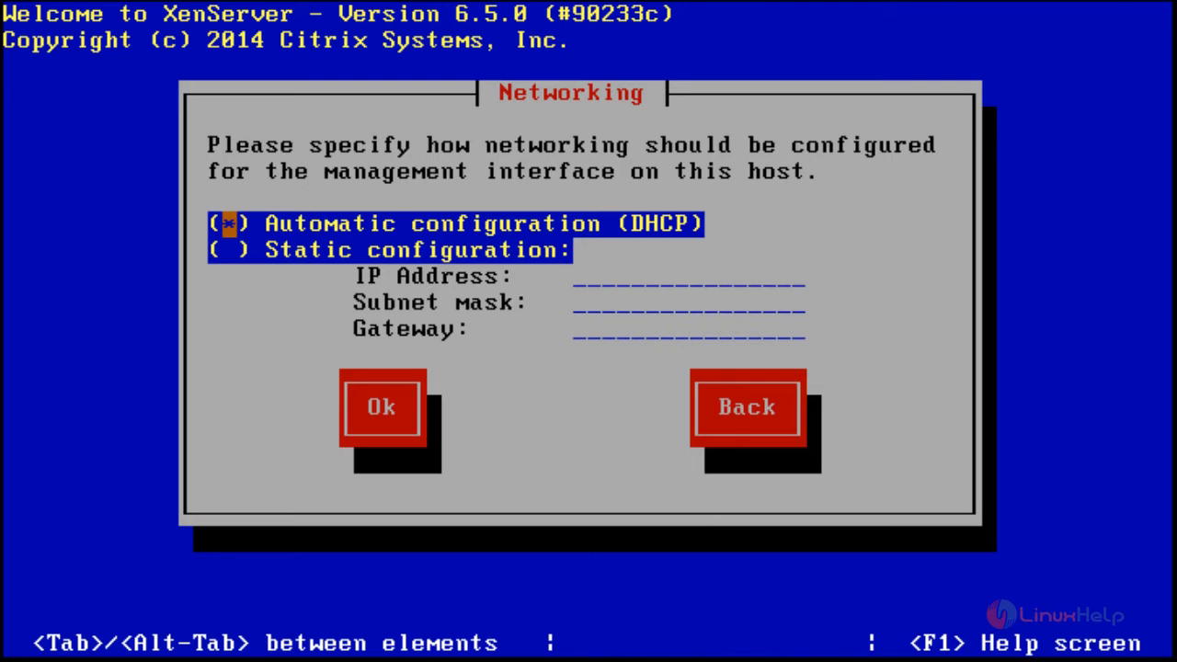
- Configure static networking with IP 192.168.5.80, subnet mask 255.255.255.0 and gateway 192.168.5.1
key("Down")
key("space")
key("Tab")
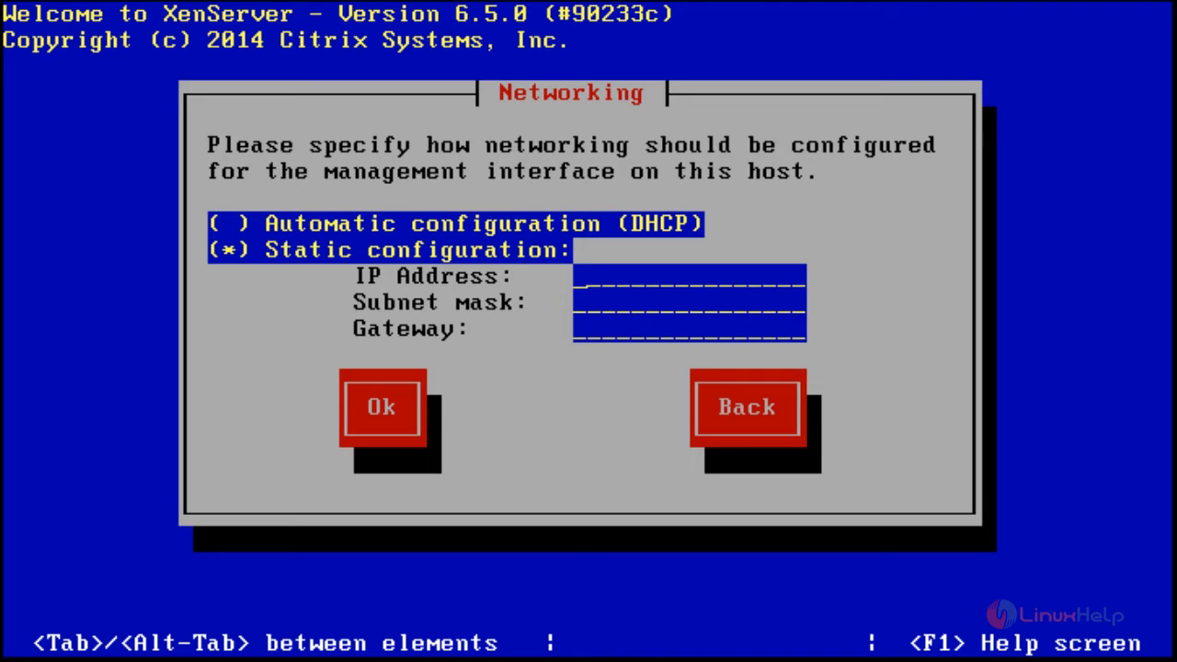
type("192.168.5.80")
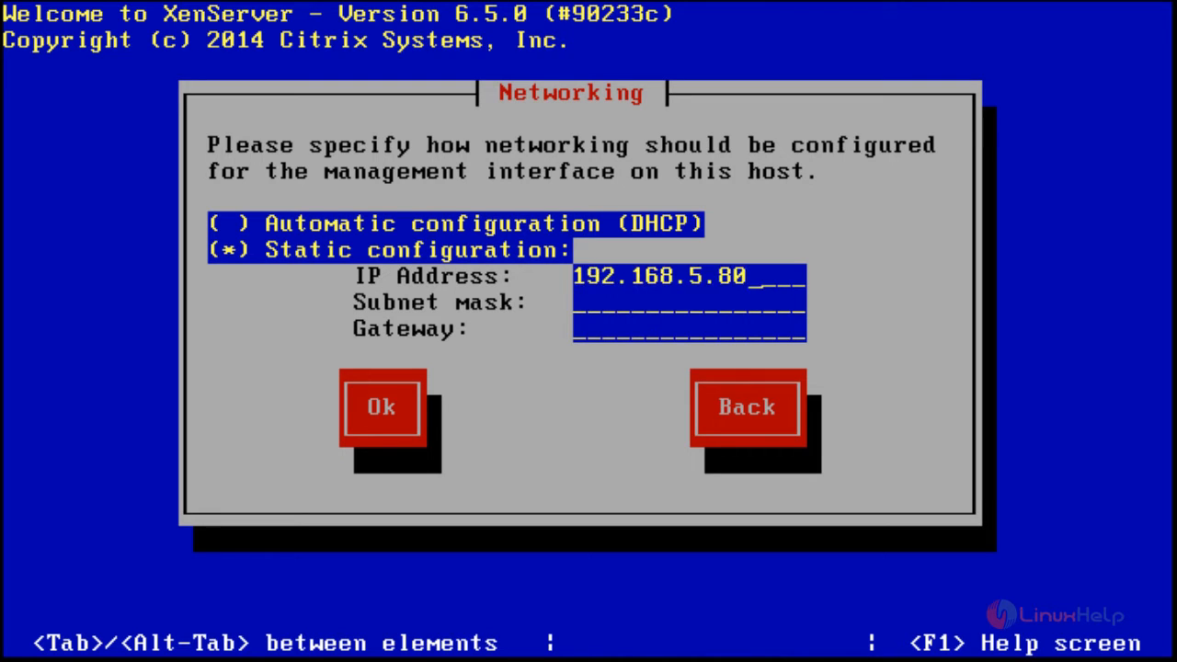
key("Tab")
type("255.255.255.0")
key("Tab")
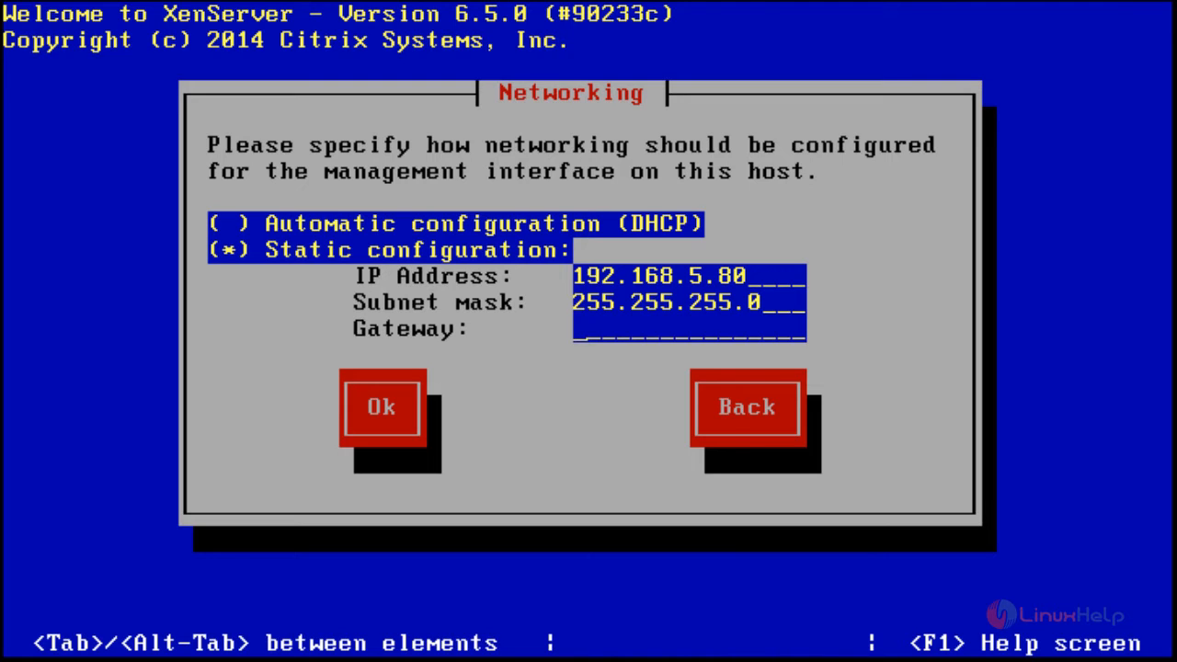
type("192.168.5.1")
key("Tab")
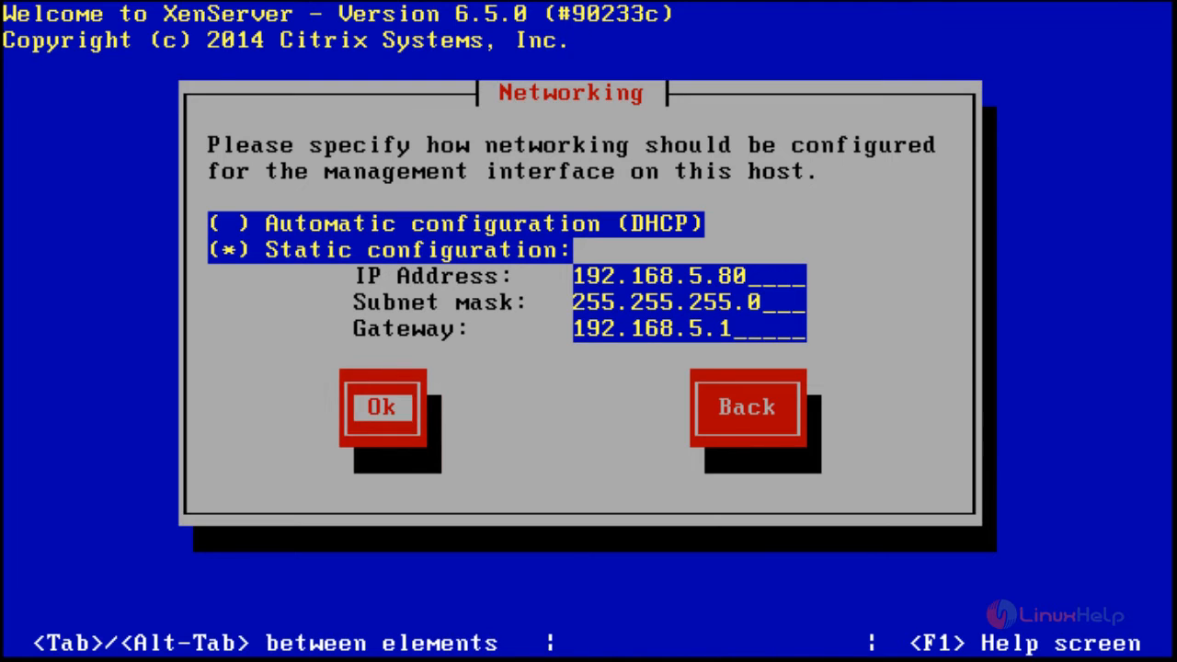
key("Return")
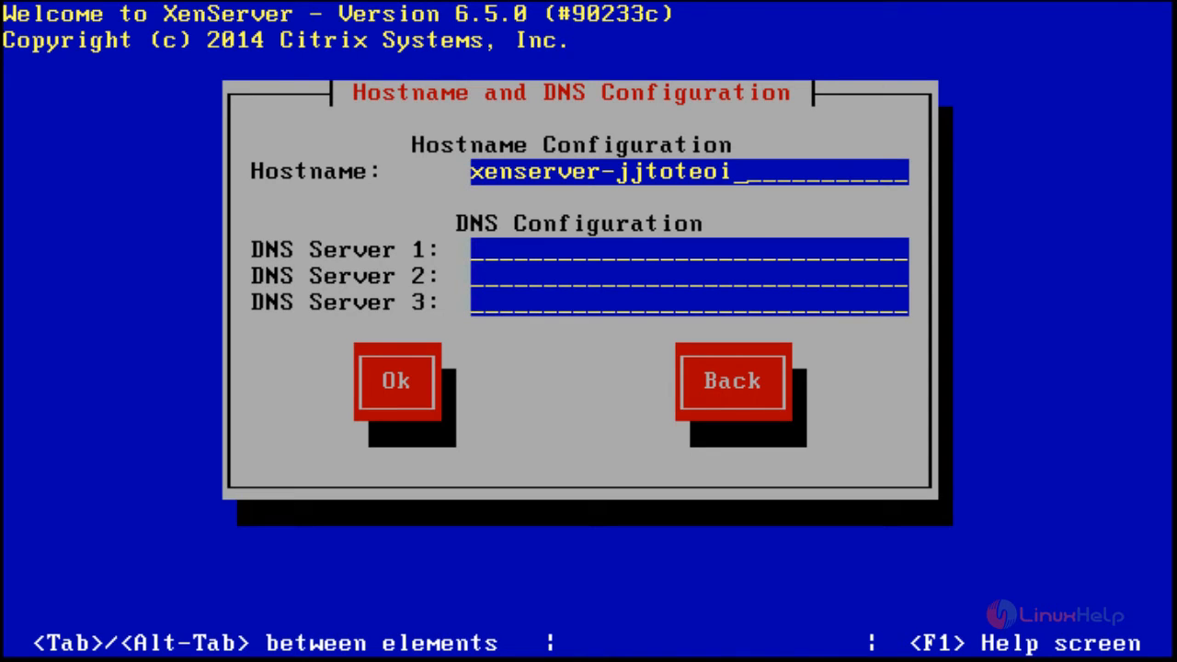
- Set the hostname to xenserver-linuxhelp with DNS servers 8.8.8.8 and 8.8.4.4
key("BackSpace")
key("BackSpace")
key("BackSpace")
key("BackSpace")
key("BackSpace")
key("BackSpace")
key("BackSpace")
key("BackSpace")
type("linuxhelp")
key("Tab")
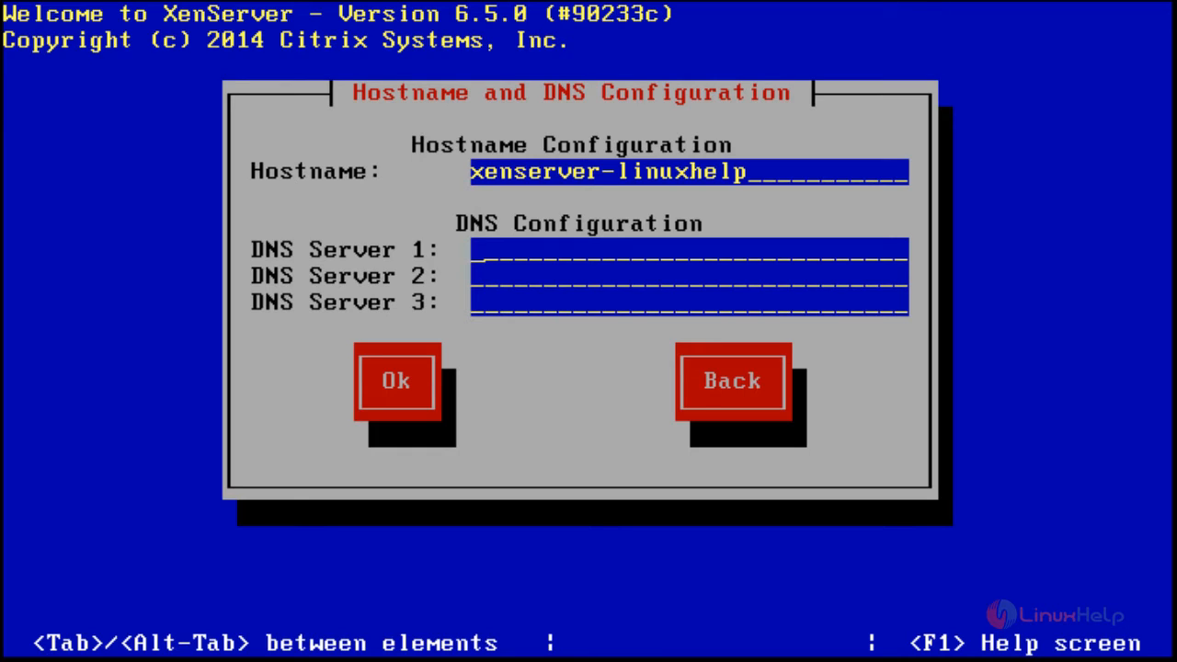
type("8.8.8.8")
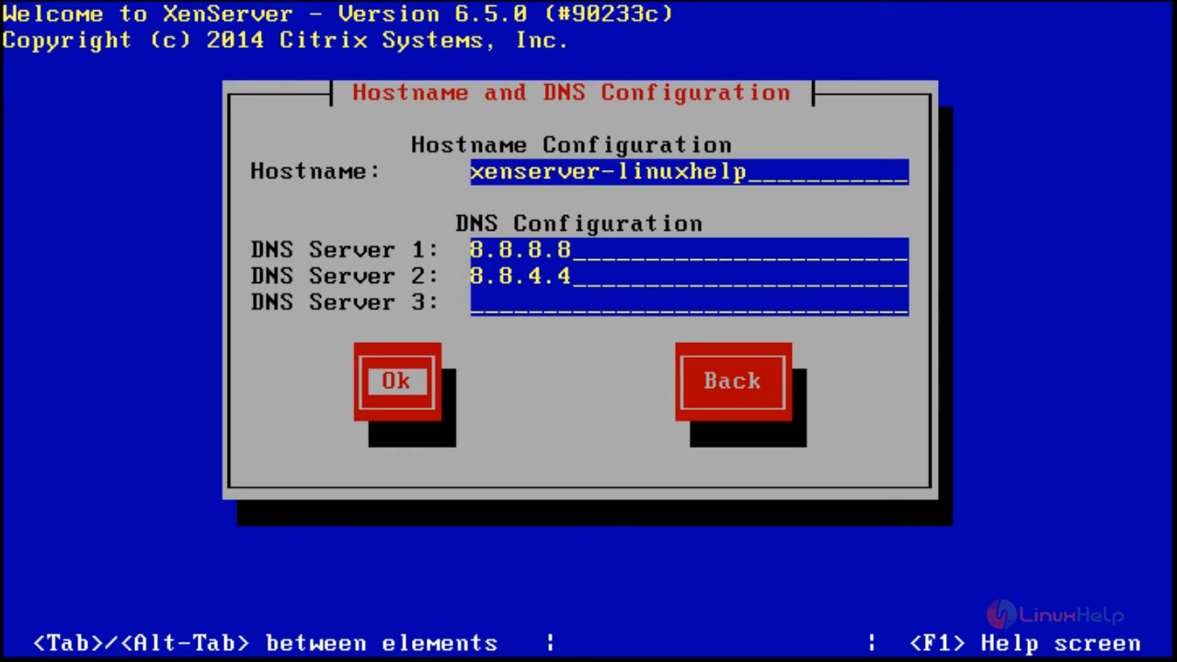
key("Return")
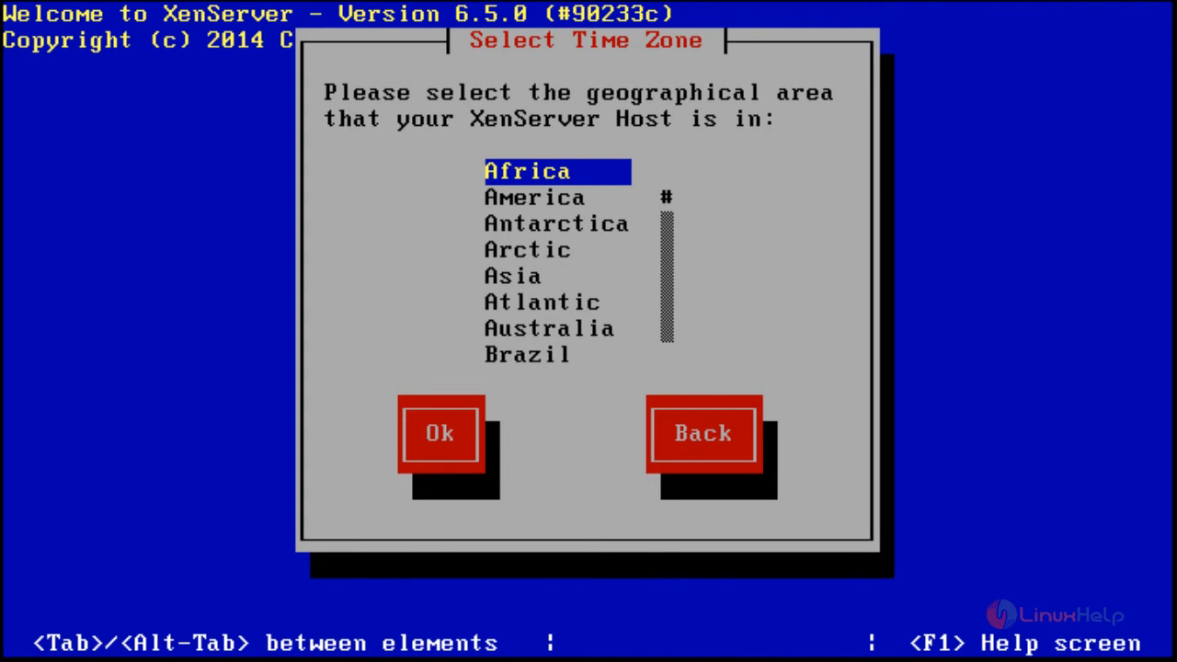
- Set the time zone to the Indian area and Maldives city
key("Down")
key("Down")
key("Down")
key("Down")
key("Down")
key("Down")
key("Down")
key("Down")
key("Down")
key("Down")
key("Down")
key("Down")
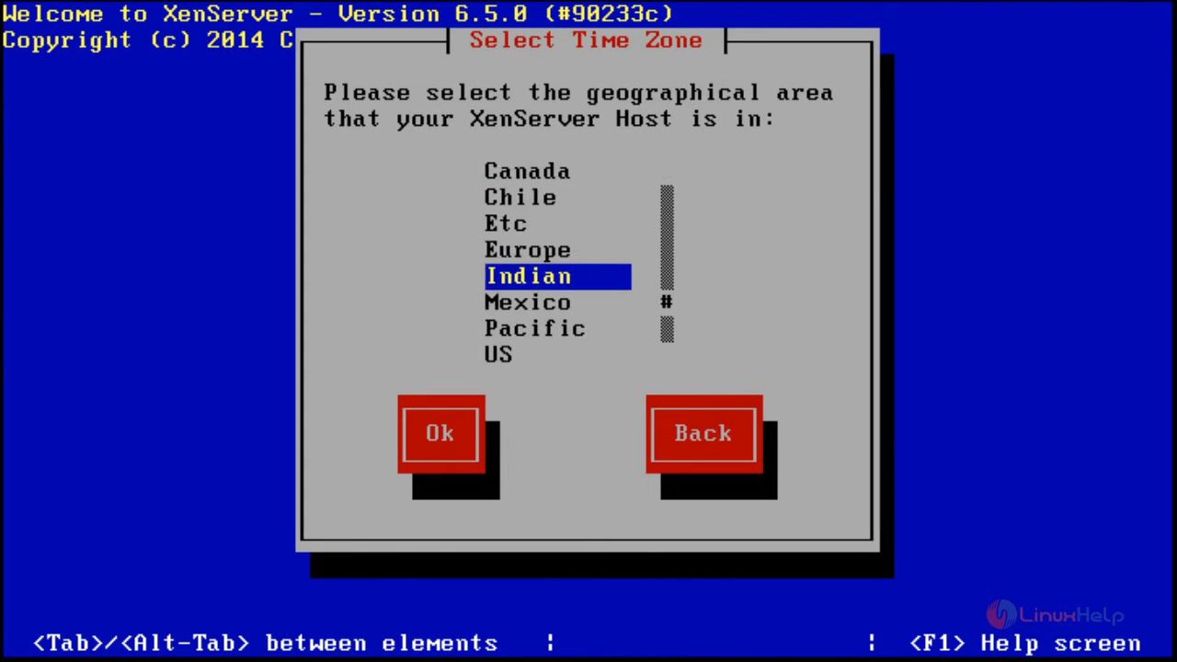
key("Tab")
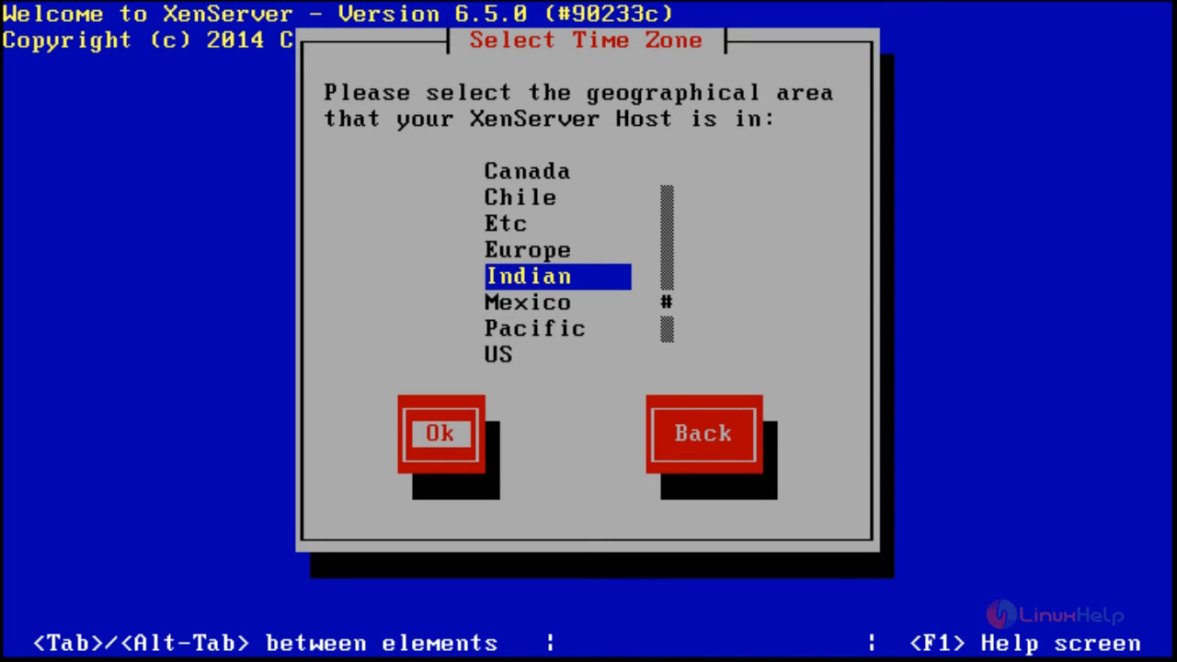
key("Return")
key("Down")
key("Down")
key("Down")
key("Down")
key("Down")
key("Down")
key("Down")
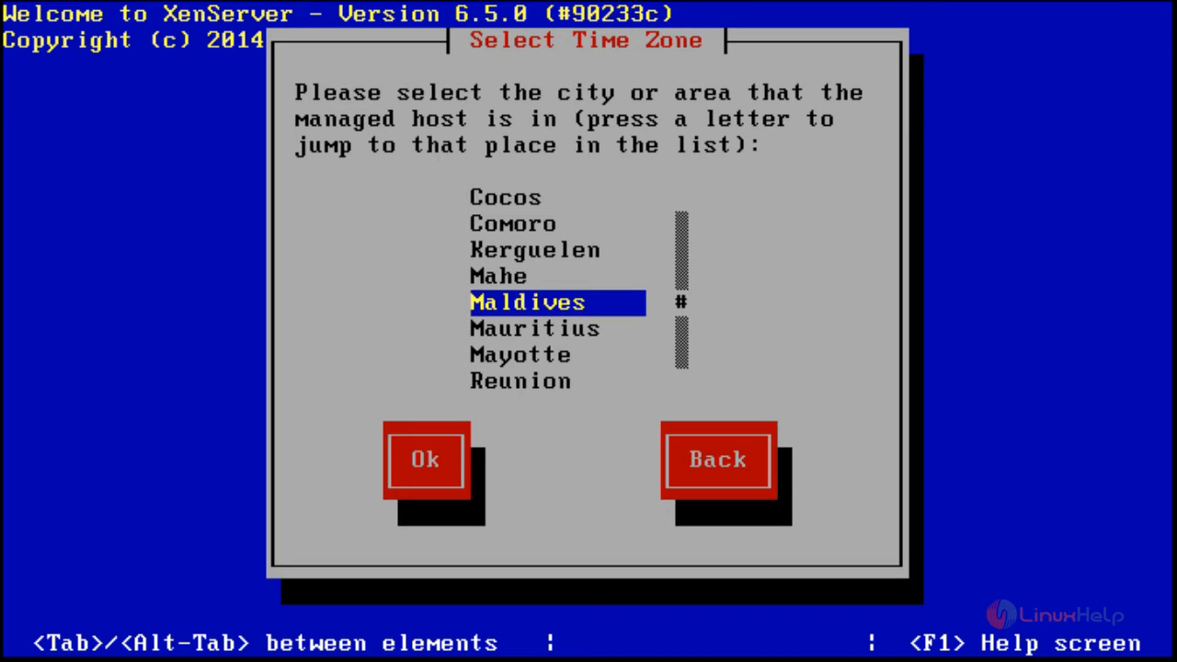
key("Tab")
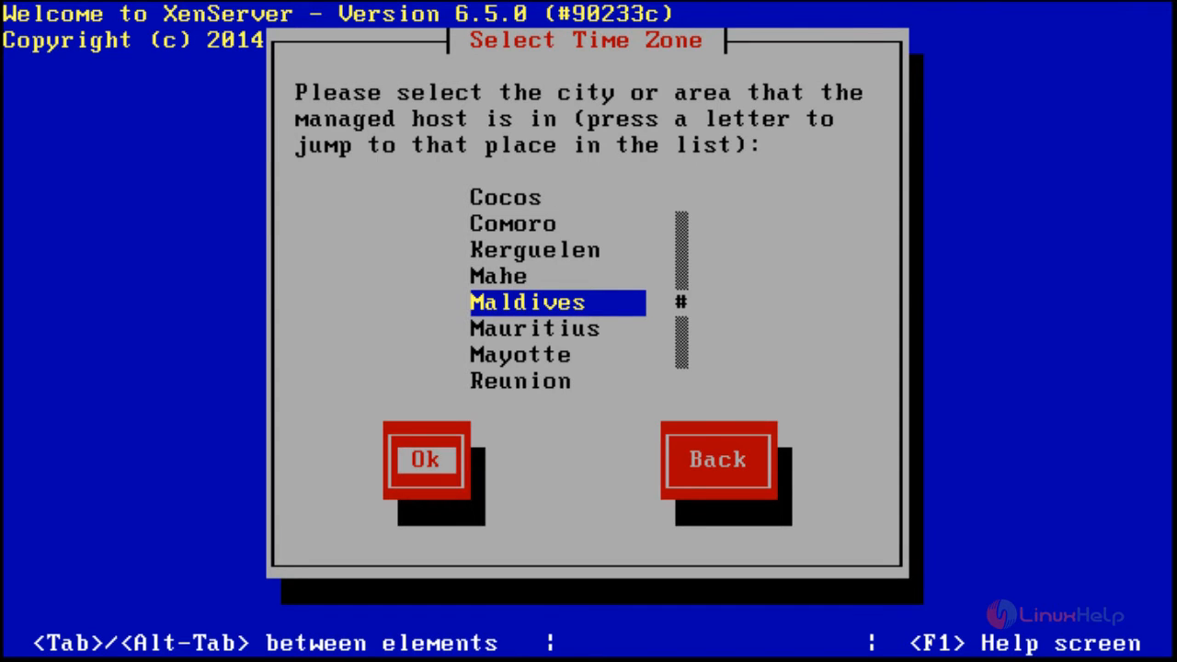
key("Return")
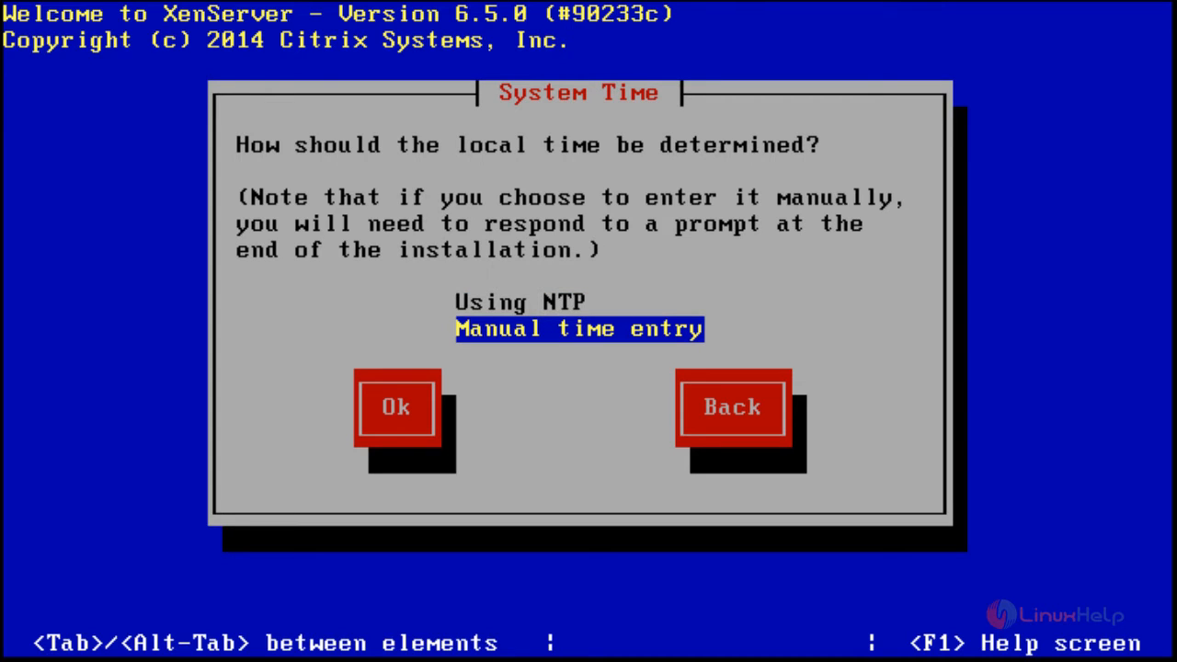
- Choose manual time entry and start installing XenServer on disk sda
key("Tab")
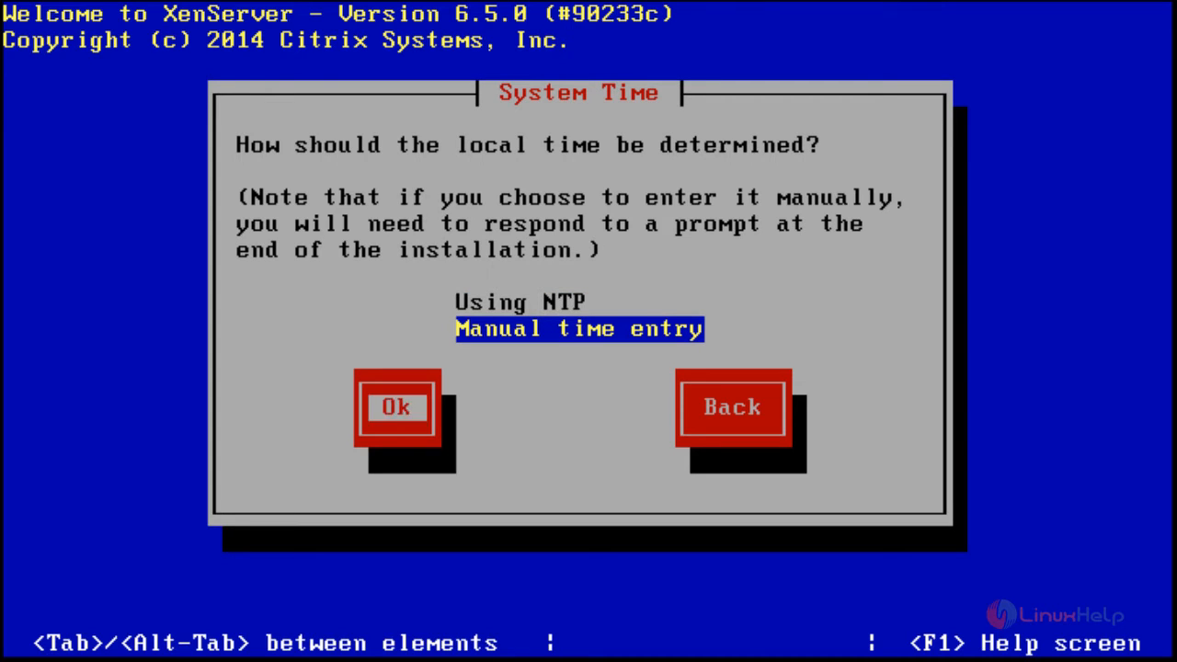
key("Return")
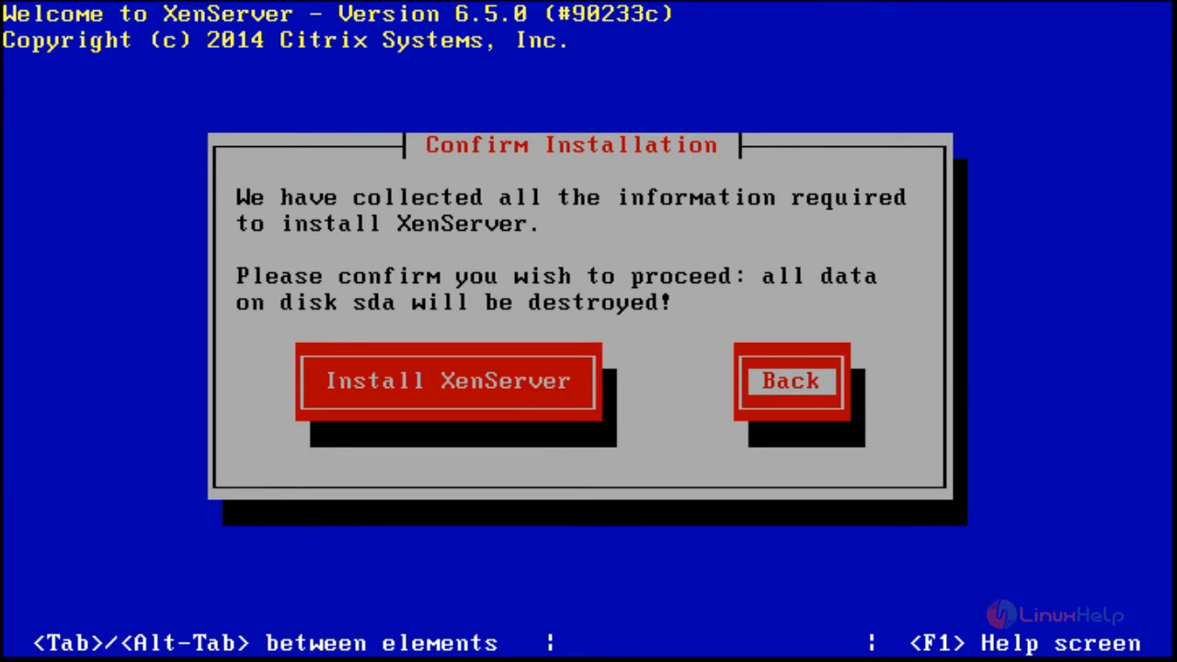
key("Tab")
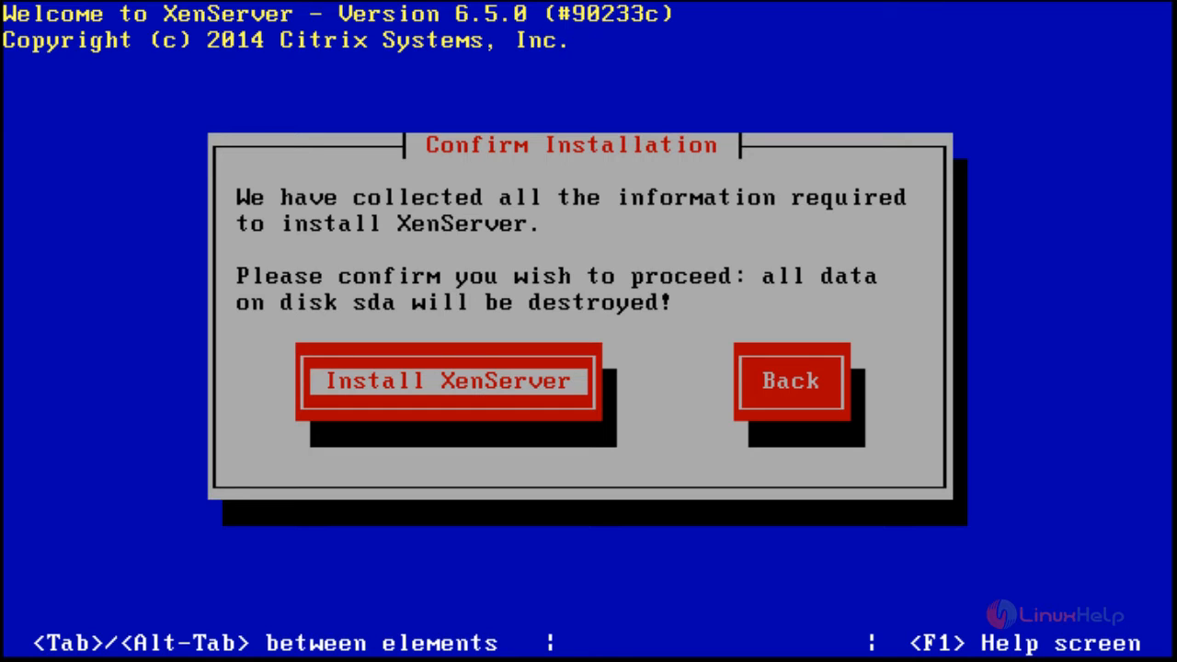
key("Return")
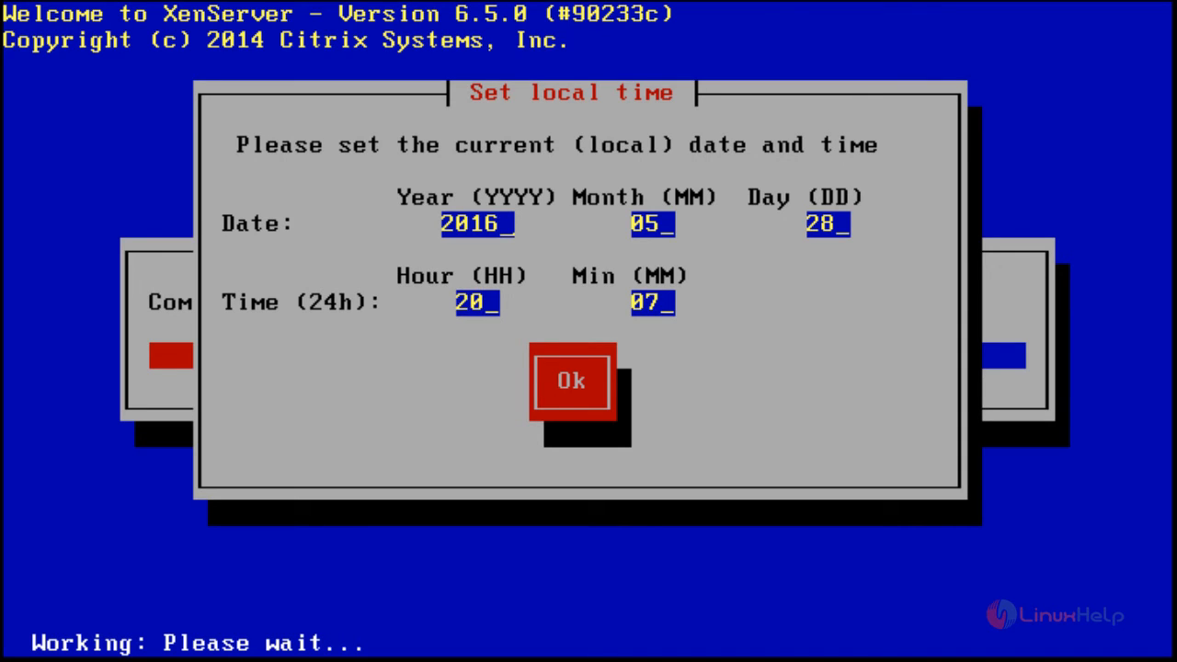
- Set the local time's minutes to 0, confirm the date and time, and reboot when the installation completes
key("BackSpace")
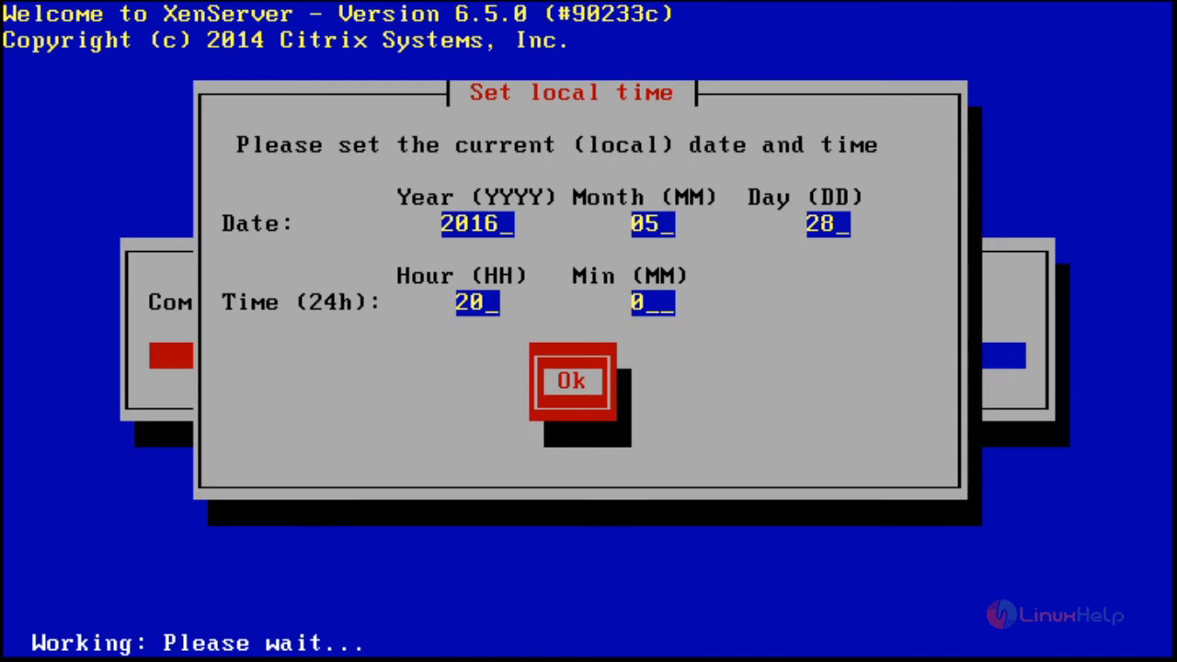
key("Return")
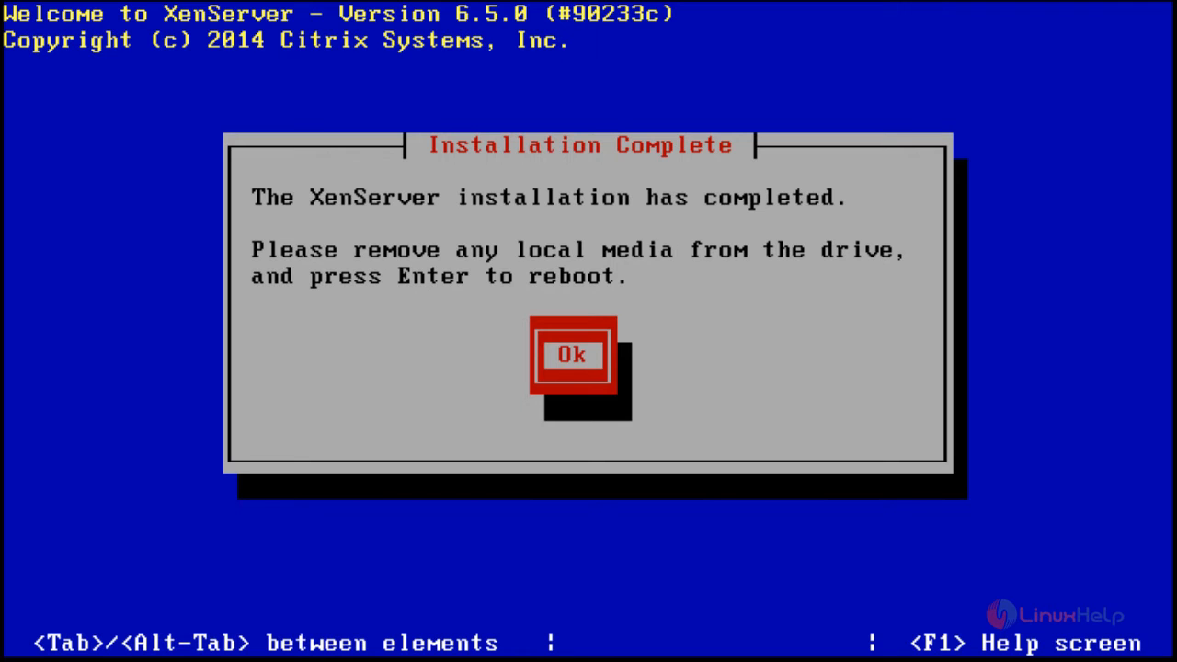
key("Return")
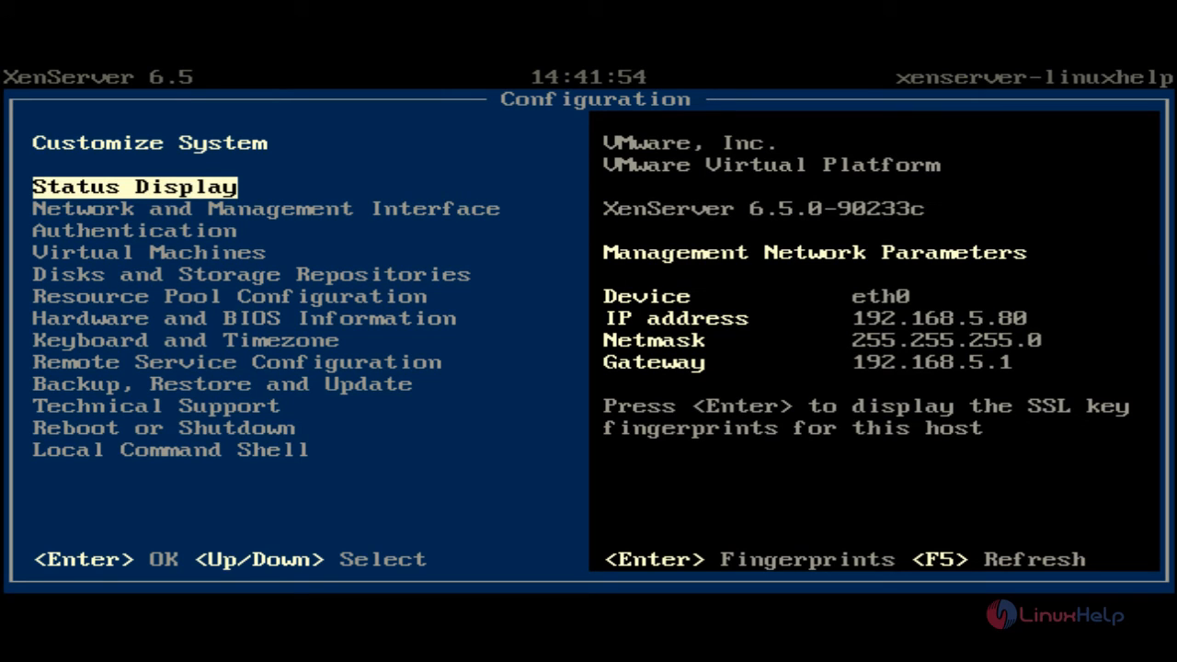
- Open the Local Command Shell from the configuration console, logging in as root with the account password
key("Down")
key("Up")
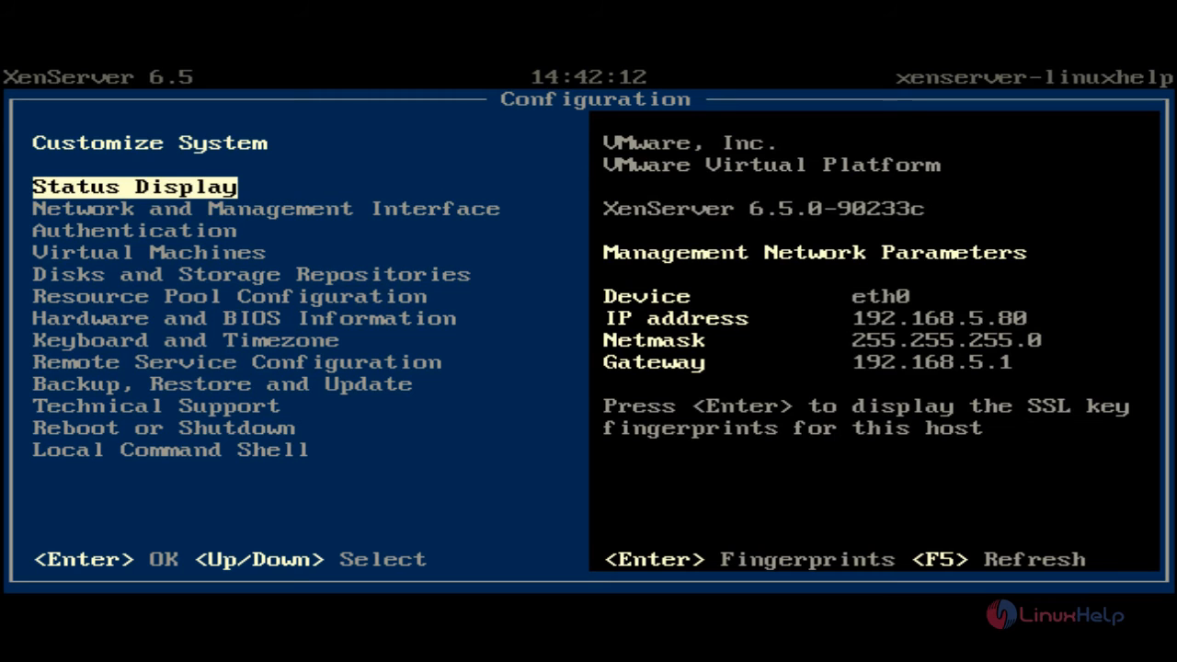
key("Down")
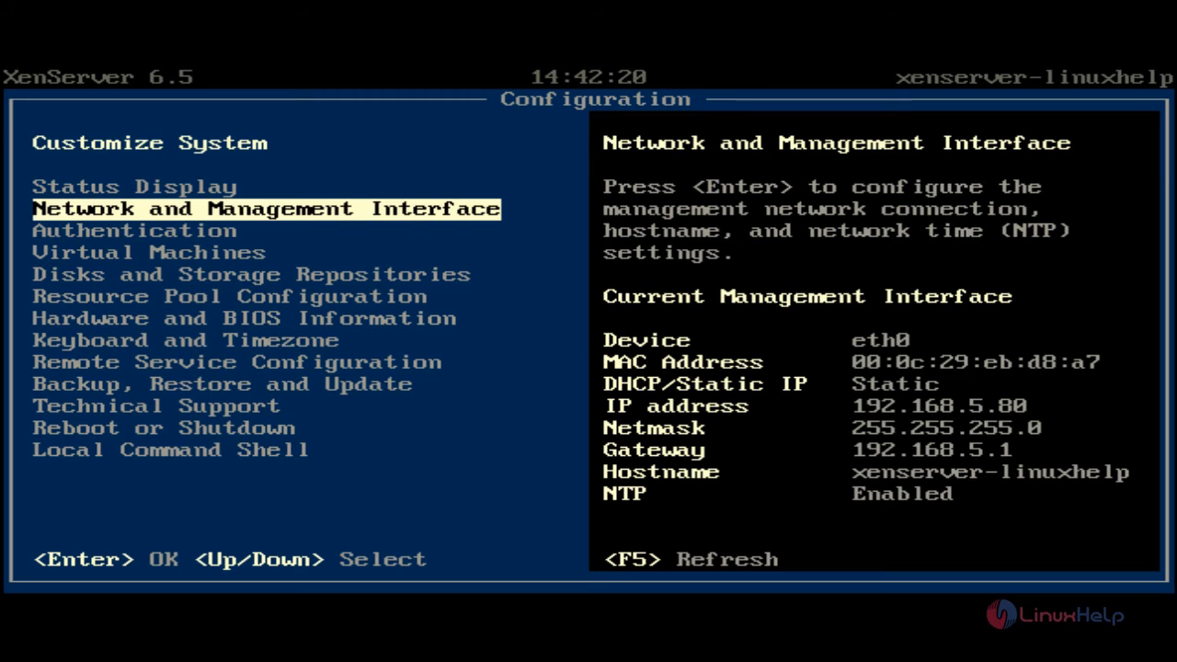
key("Down")
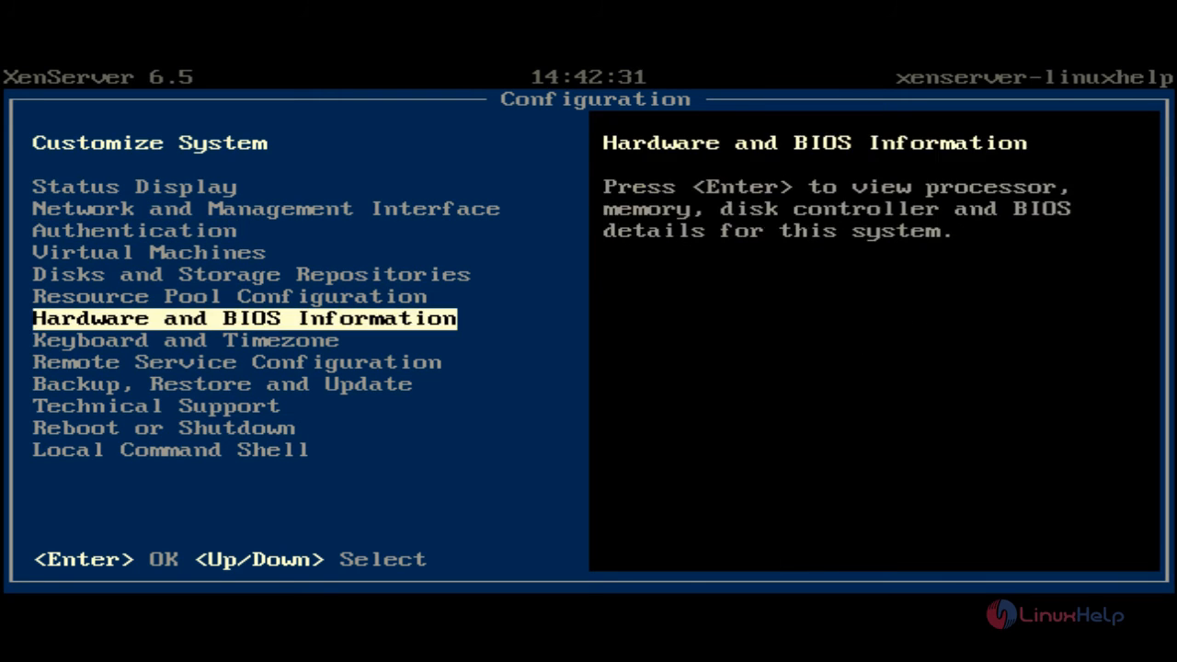
key("Down")
key("Down")
key("Down")
key("Down")
key("Down")
key("Down")
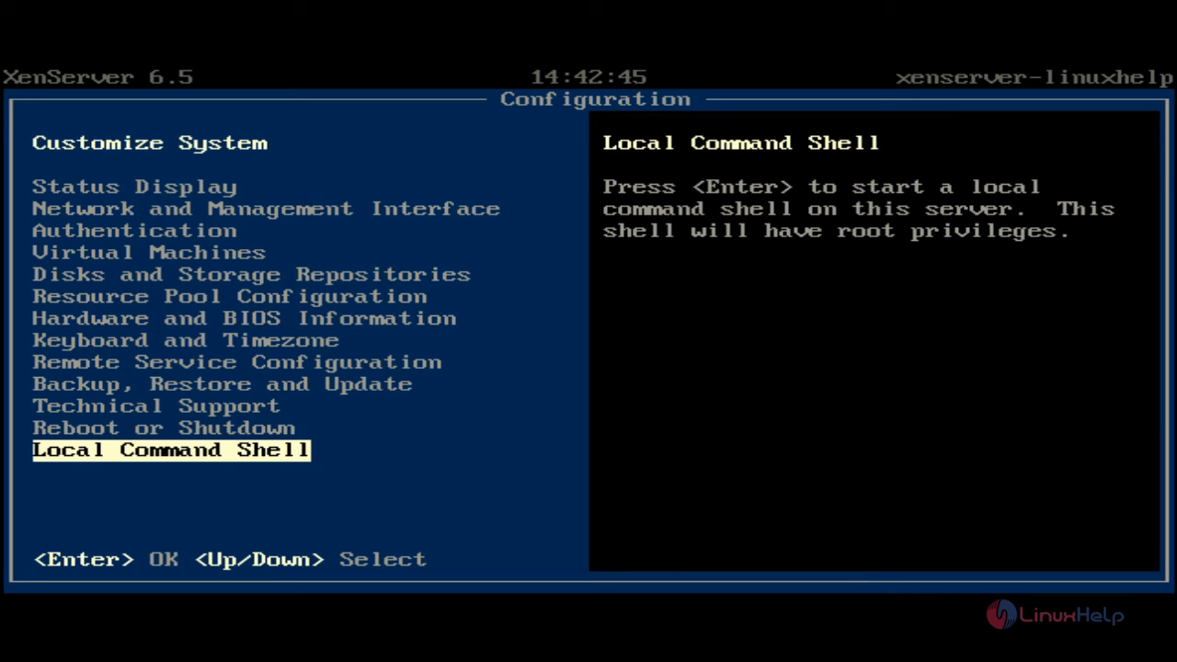
key("Return")
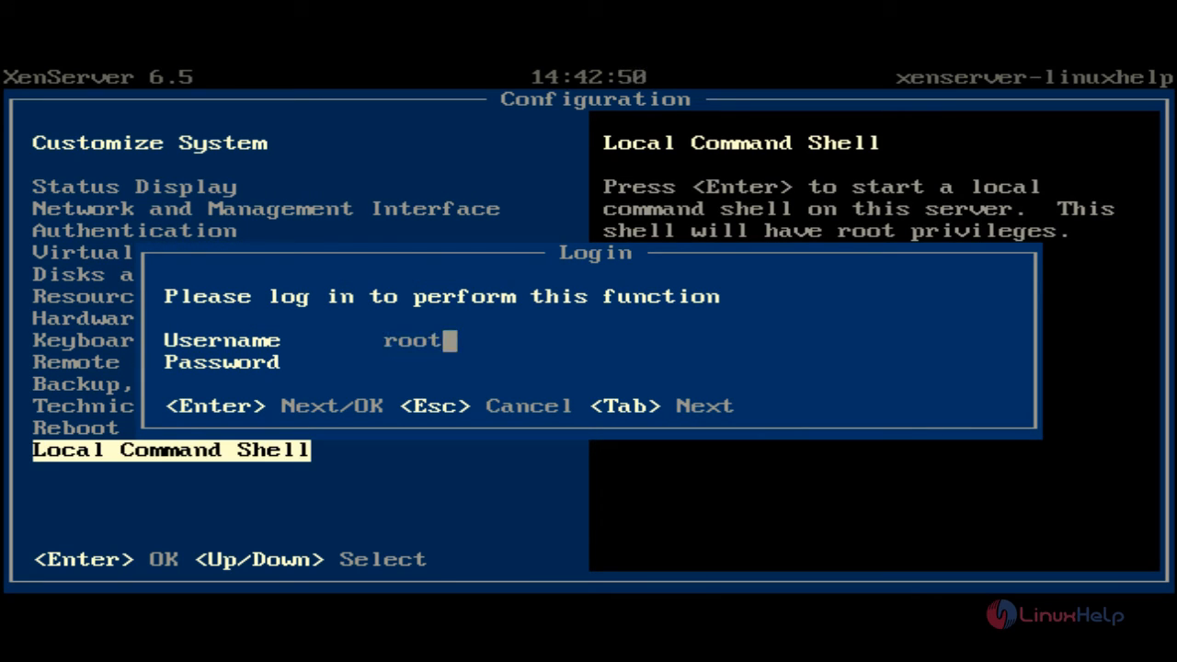
key("Return")
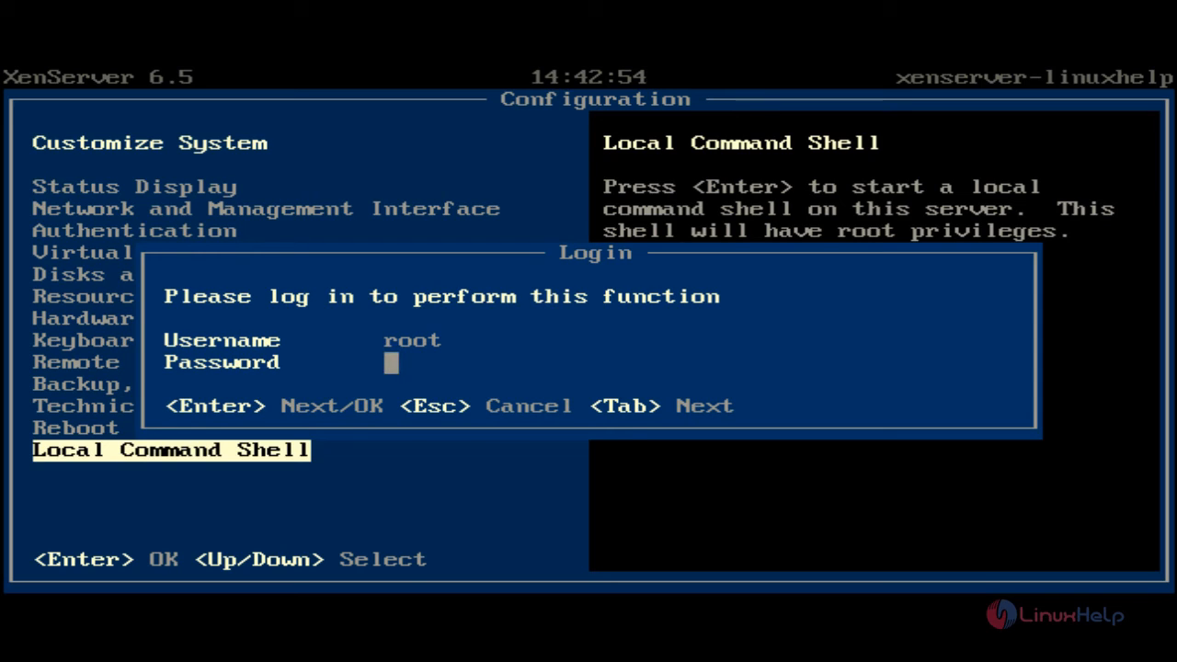
type("******")
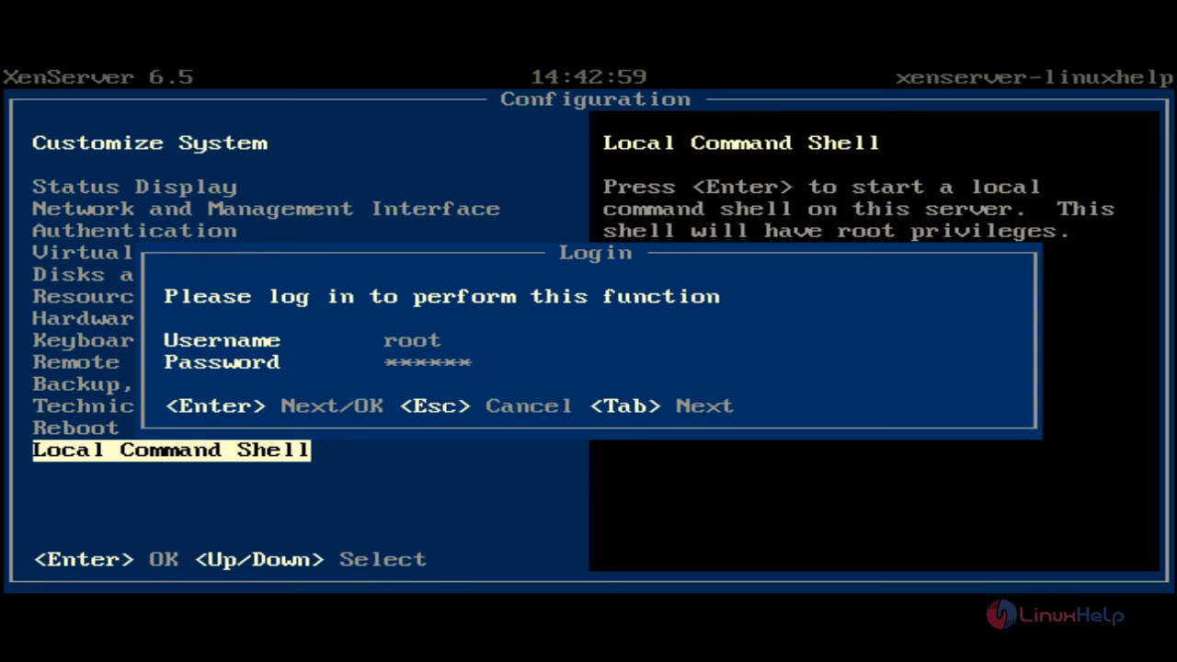
key("Return")
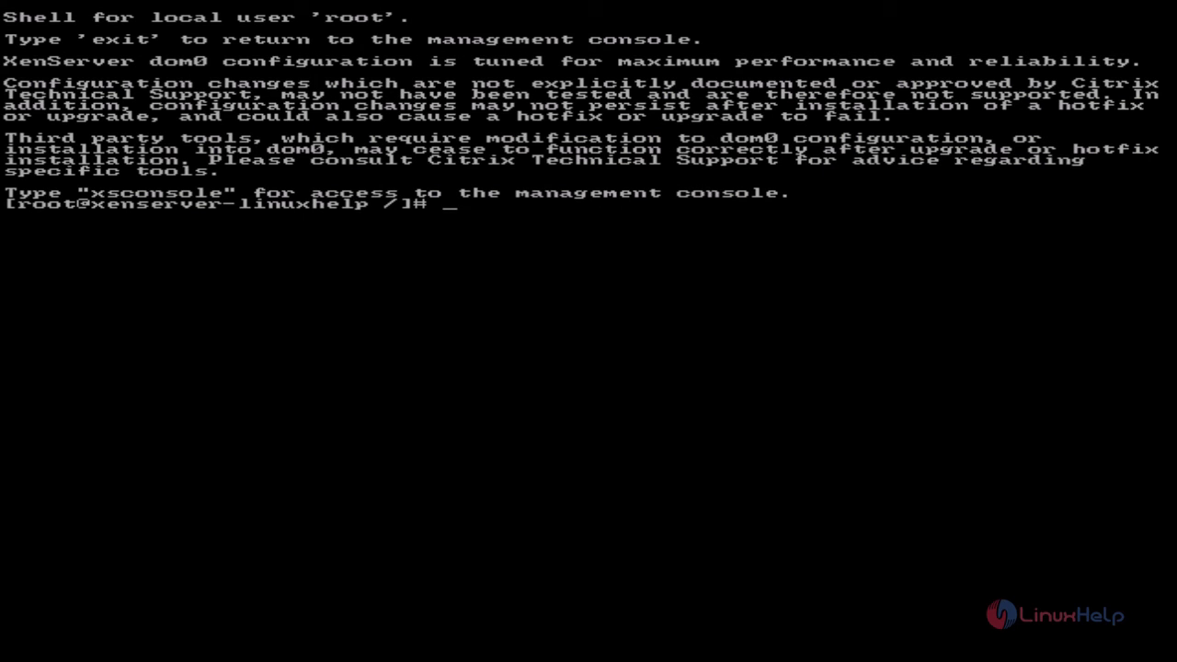
- List the root directory with ls -l, then exit the shell back to the management console
type("ls -l")
key("Return")
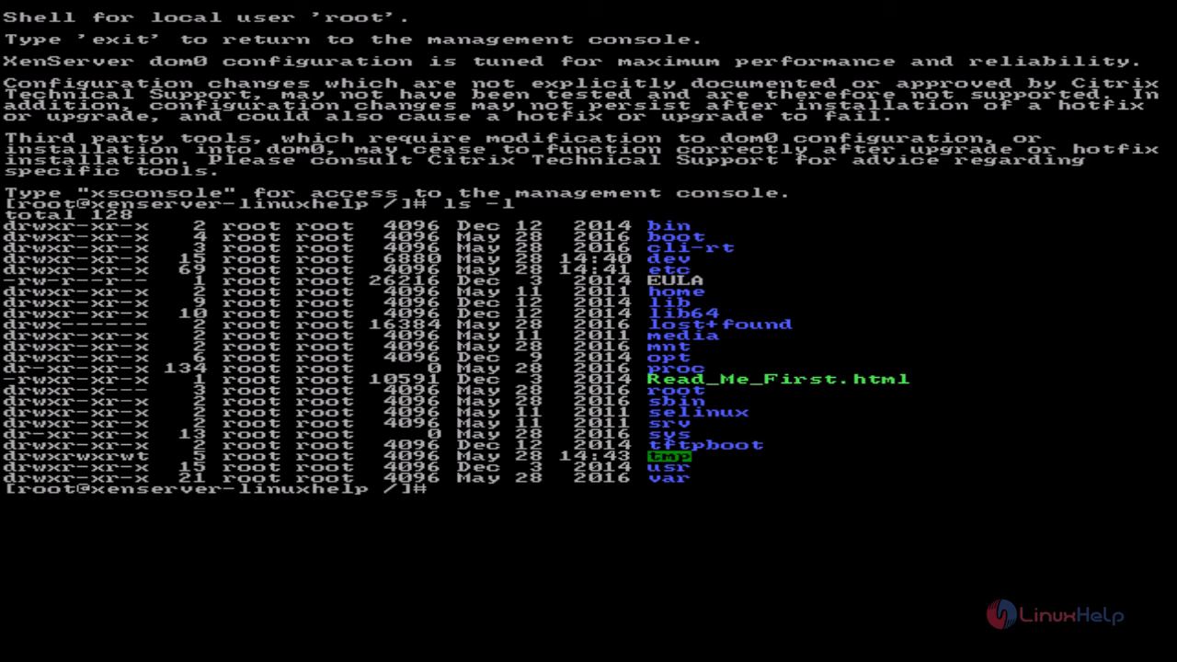
type("exit")
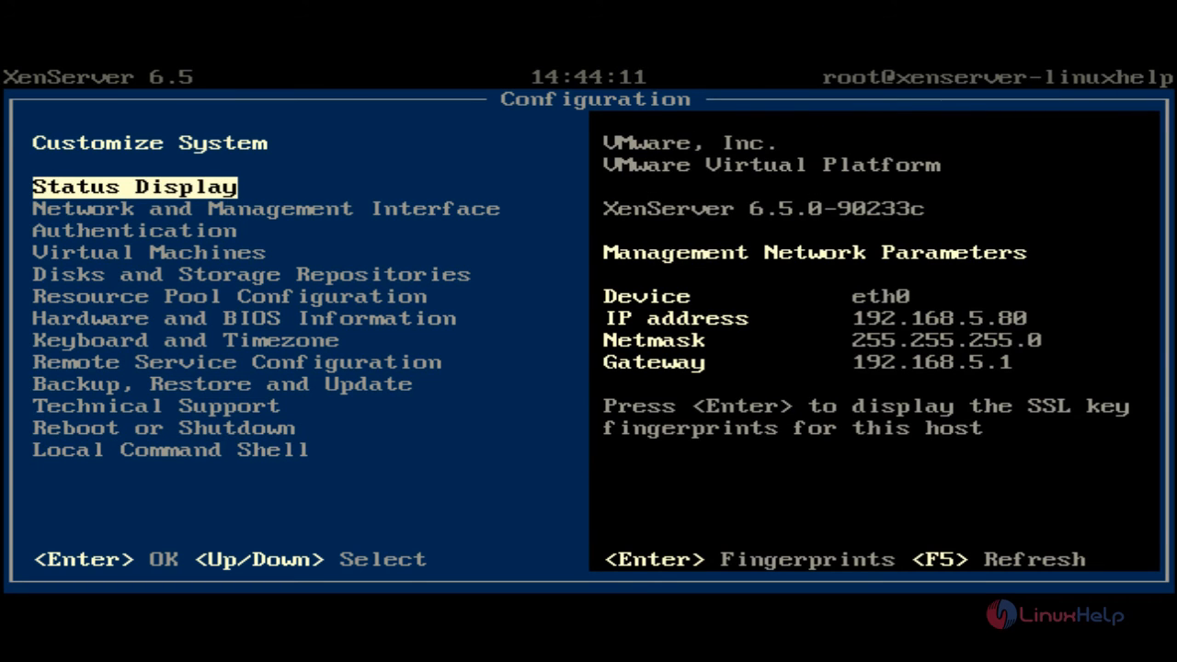
- Browse the configuration menu entries such as Backup, Remote Service, Keyboard and Hardware information
key("Down")
key("Down")
key("Down")
key("Down")
key("Down")
key("Down")
key("Down")
key("Down")
key("Down")
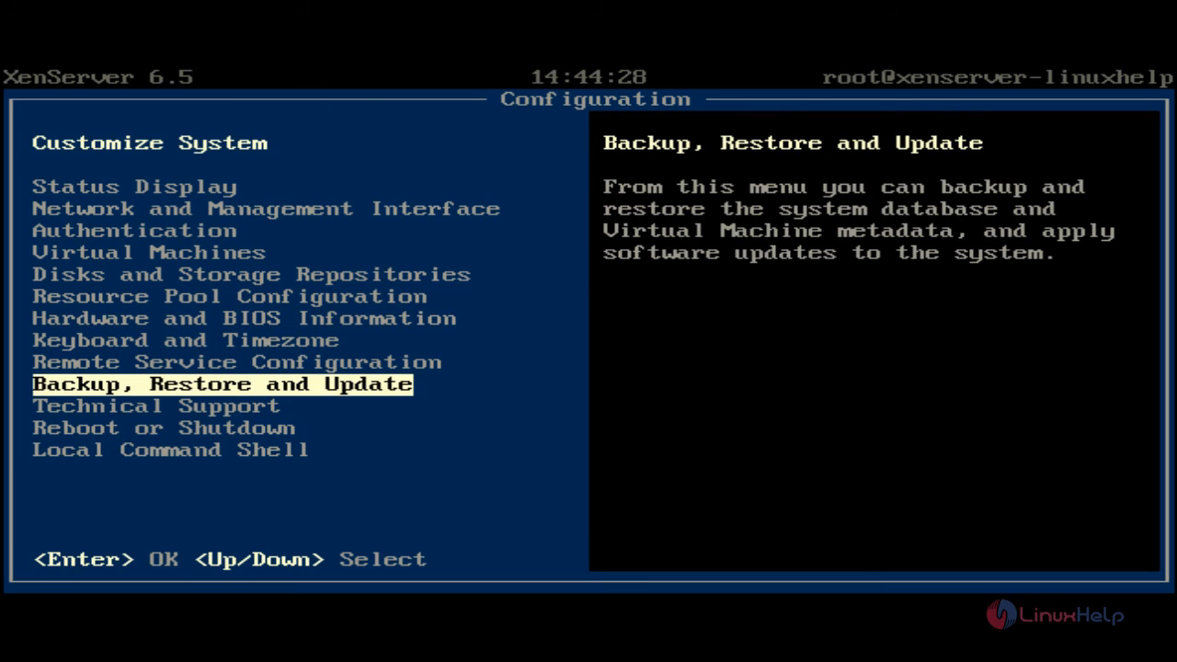
key("Up")
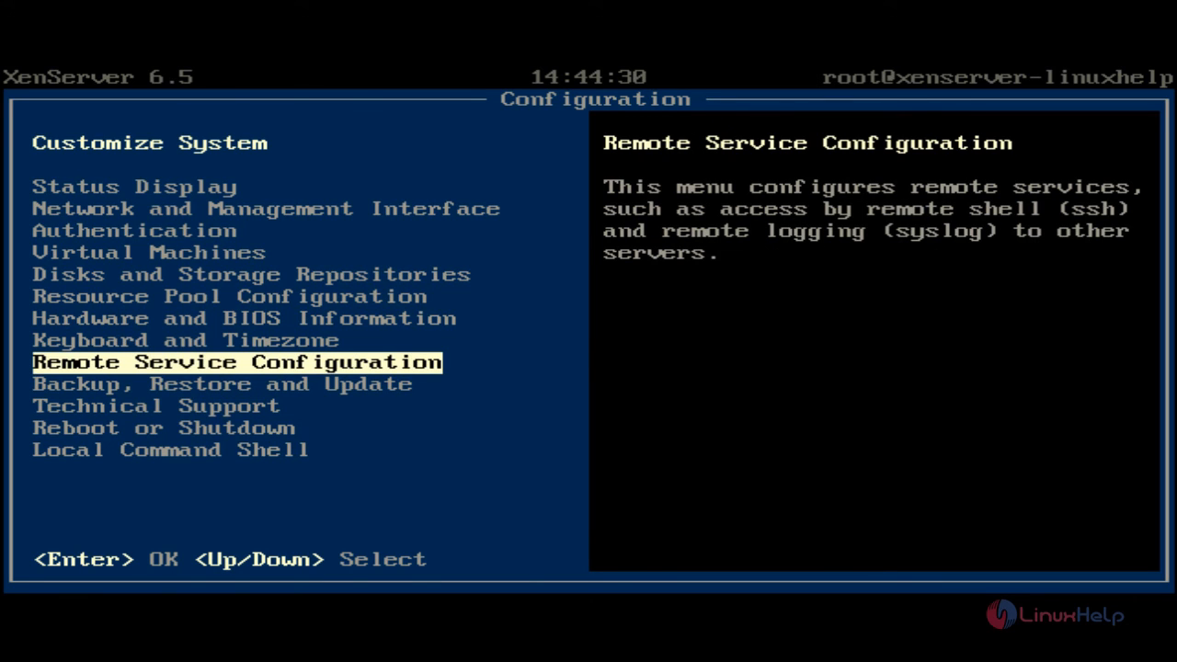
key("Up")
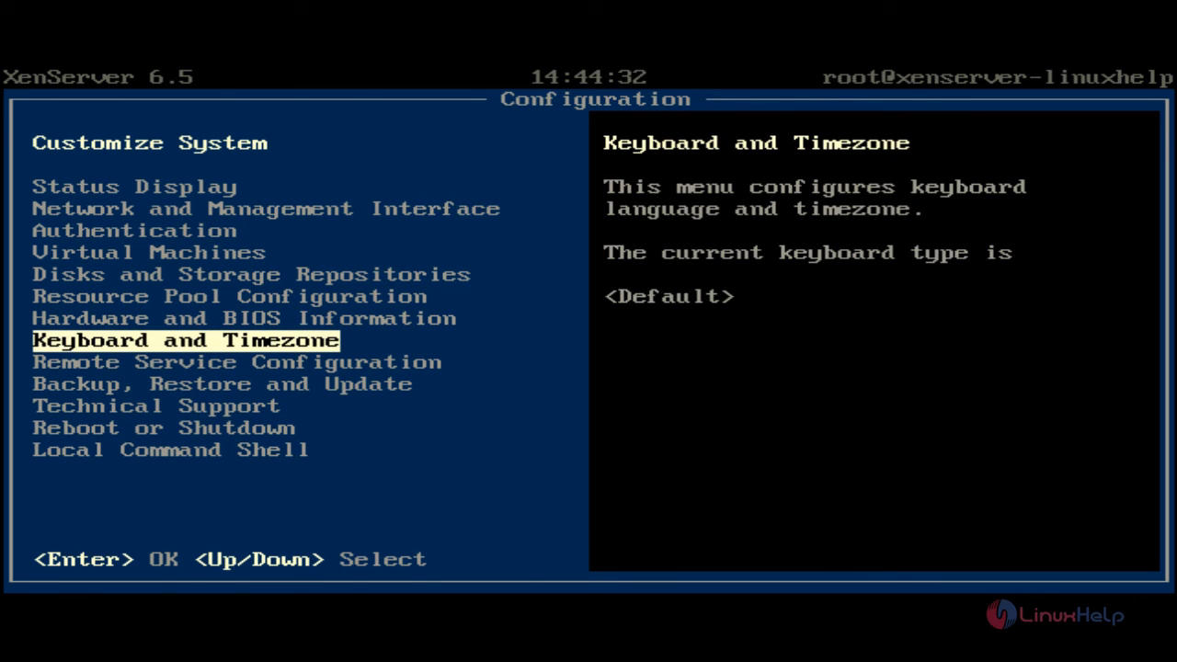
key("Up")
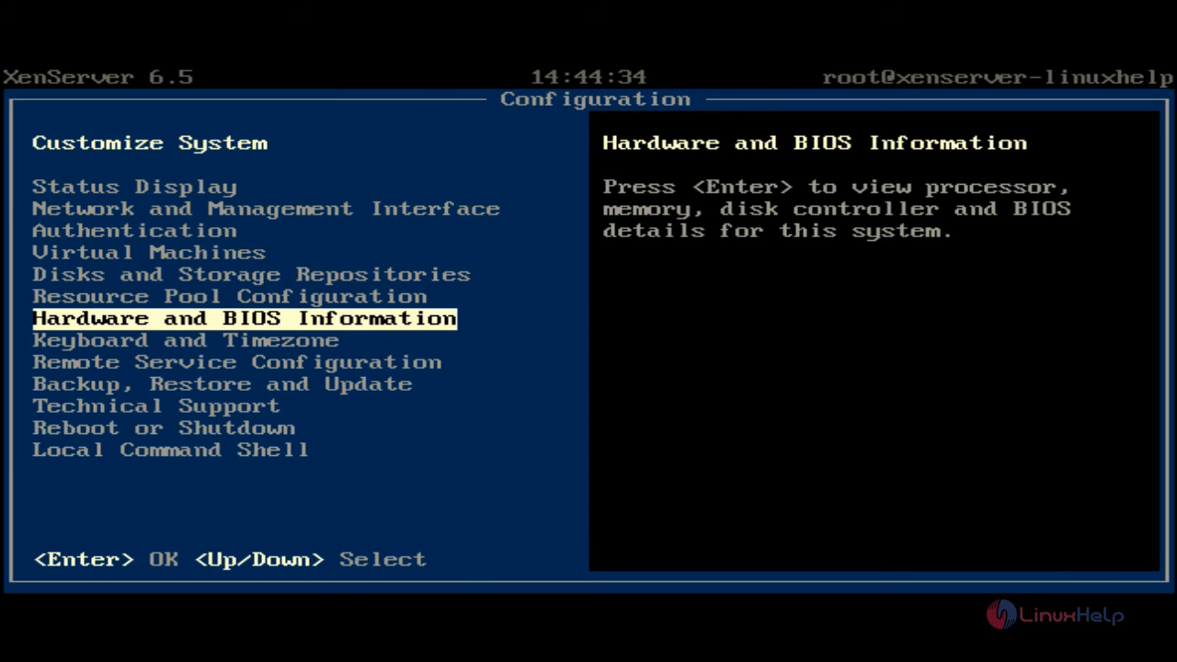
- Shut down the server through the Reboot or Shutdown menu and confirm the shutdown
key("Down")
key("Down")
key("Down")
key("Down")
key("Down")
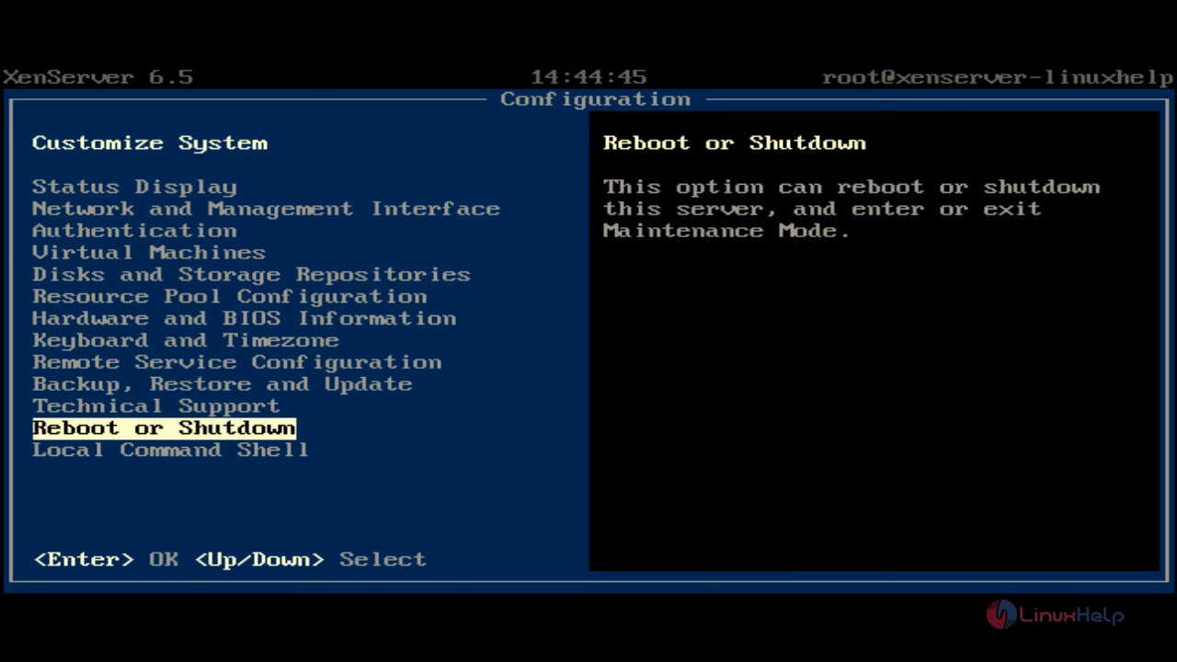
key("Return")
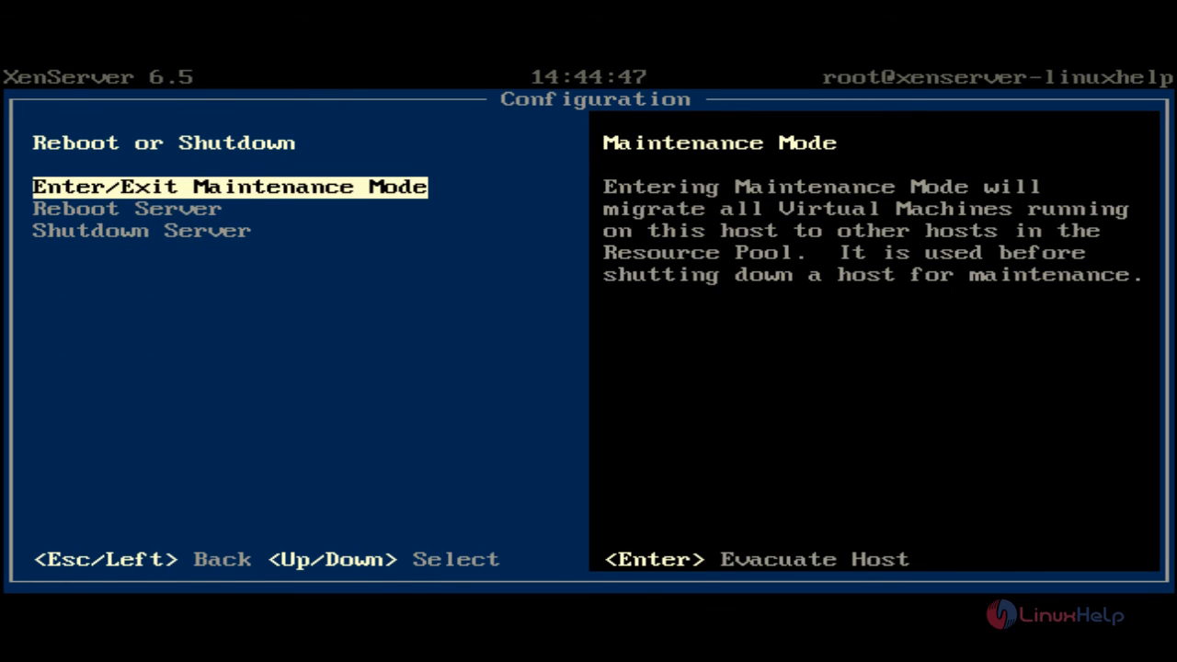
key("Down")
key("Up")
key("Down")
key("Down")
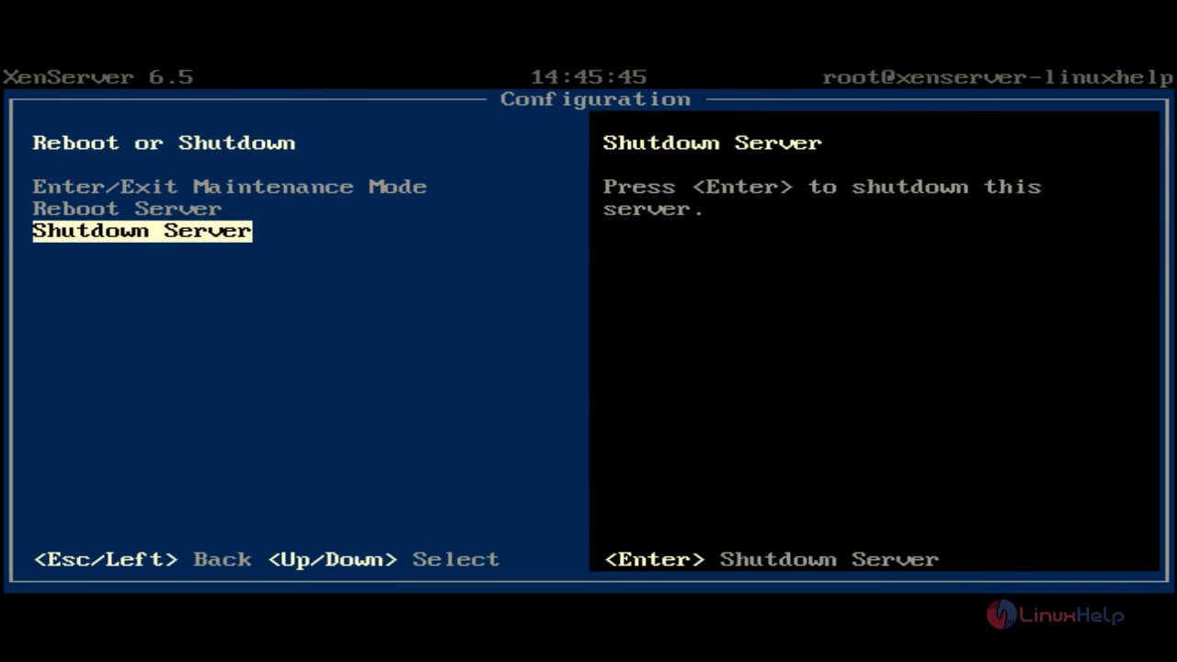
key("Return")
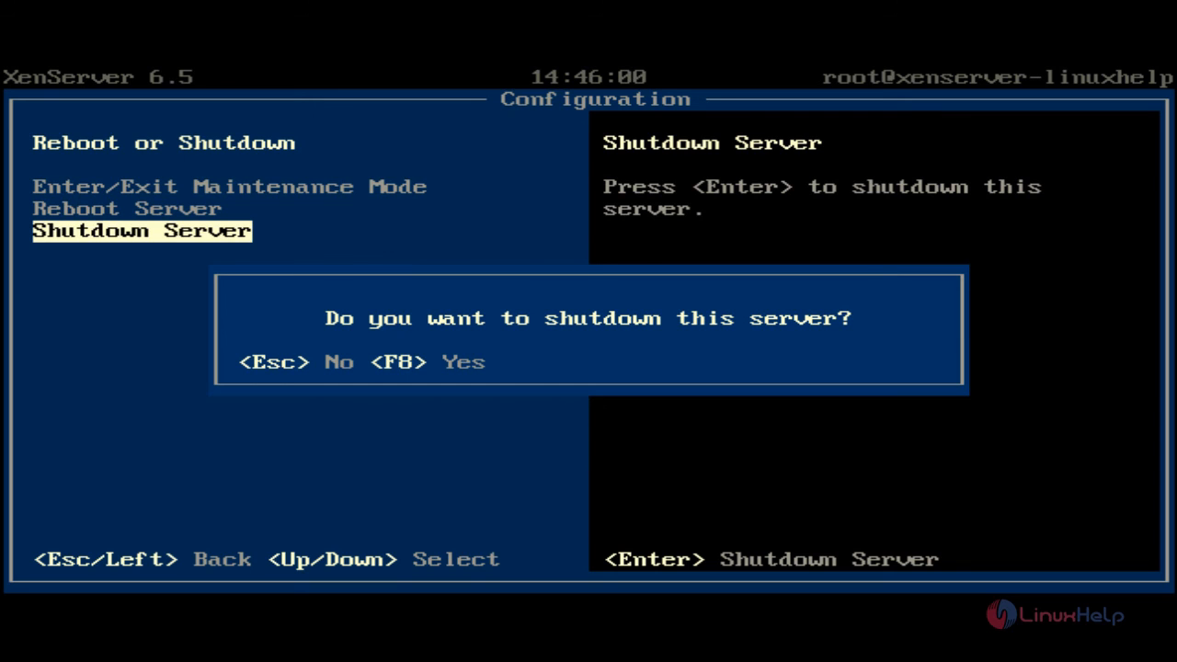
key("F8")
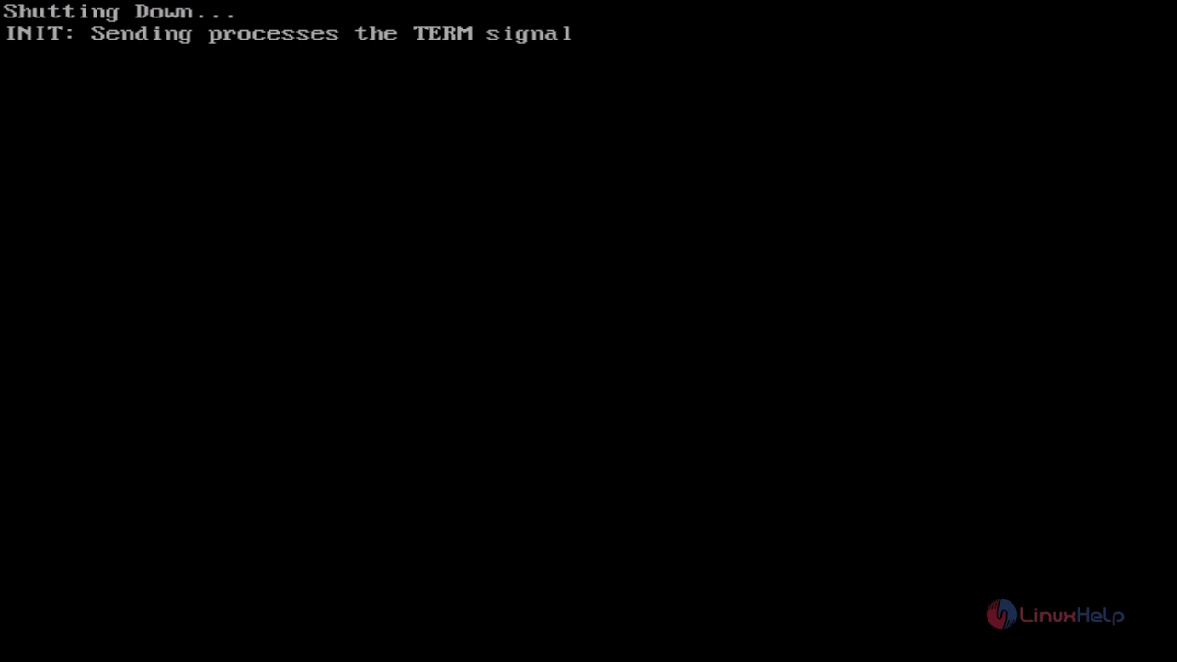